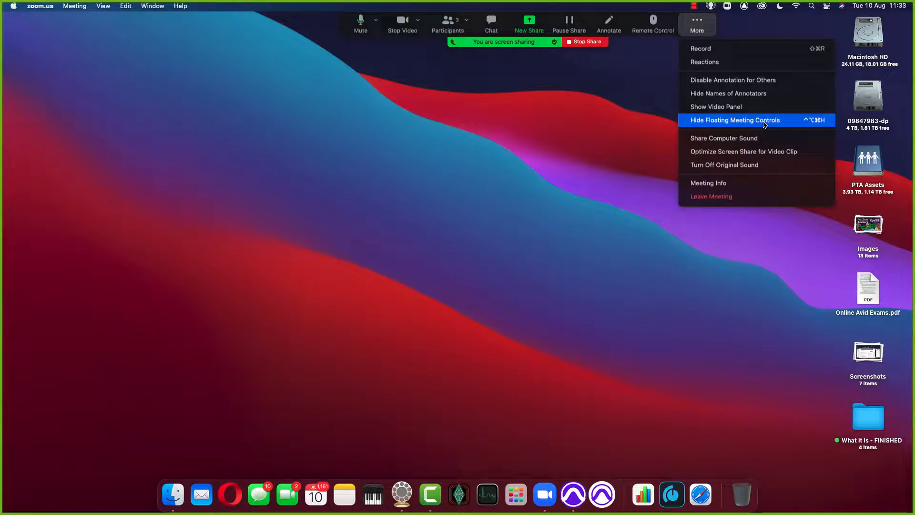
Step: Hide the floating meeting controls of the screen share and switch to Pro Tools
{"action": "left_click", "coordinate": [765, 123]}
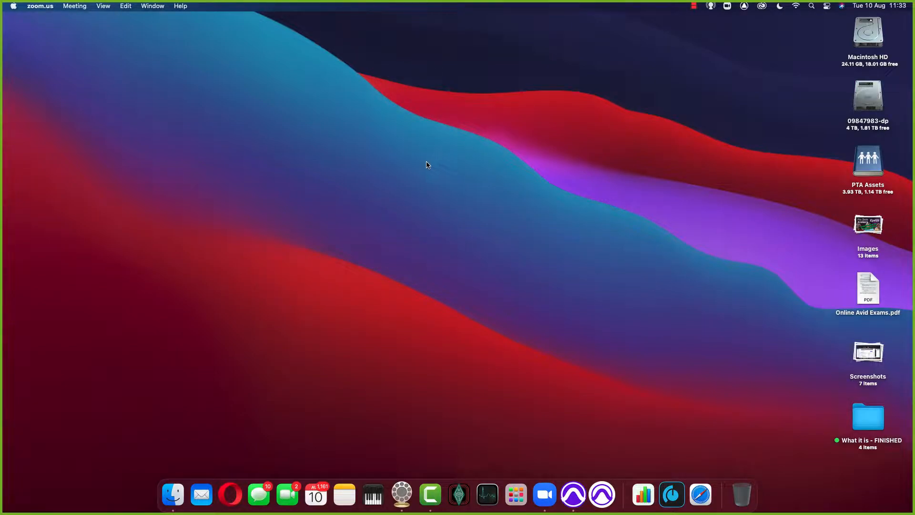
{"action": "left_click", "coordinate": [573, 494]}
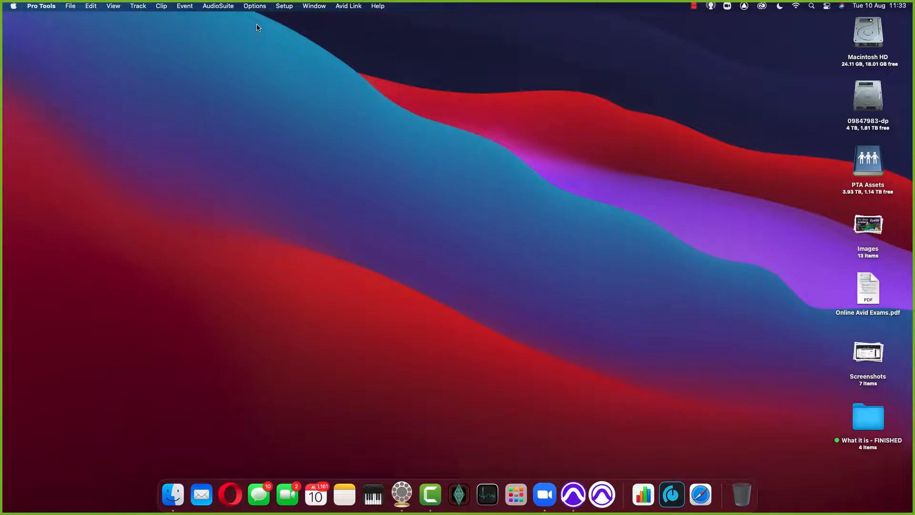
Step: Review the output and input path assignments in I/O Setup and close it without saving
{"action": "left_click", "coordinate": [284, 6]}
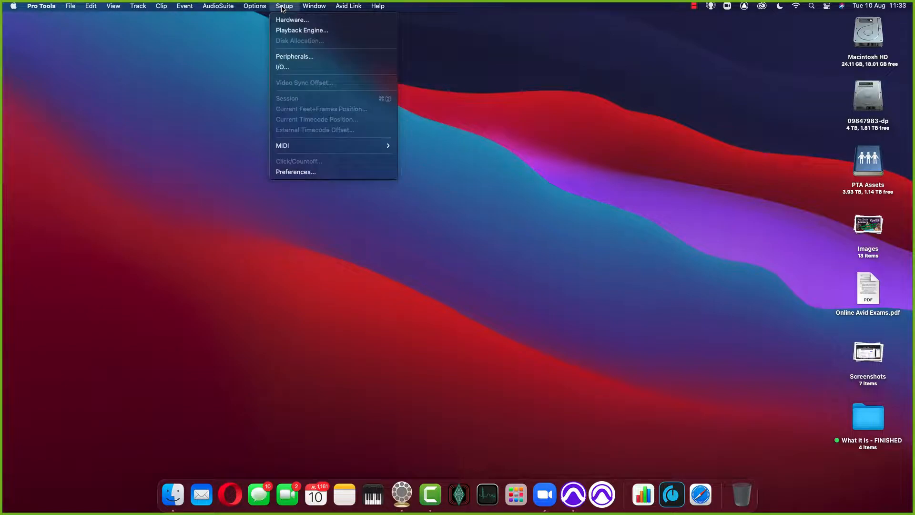
{"action": "left_click", "coordinate": [286, 67]}
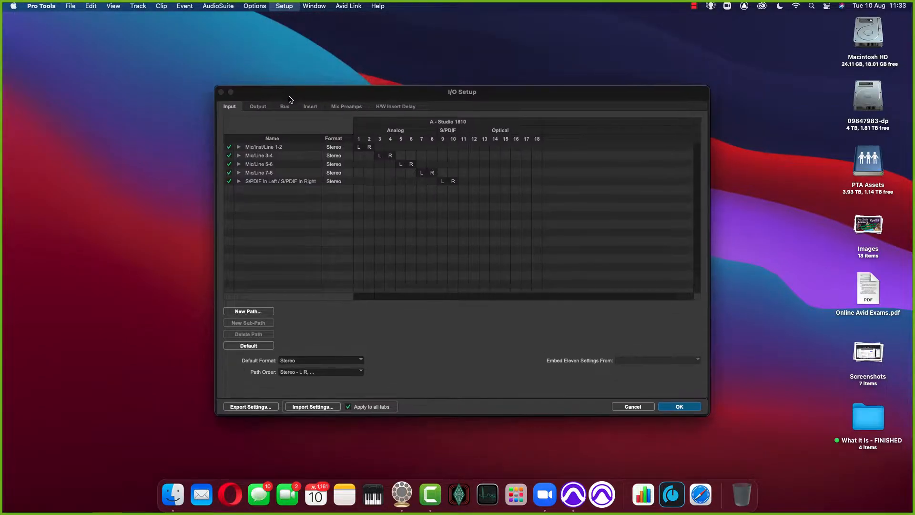
{"action": "left_click", "coordinate": [259, 108]}
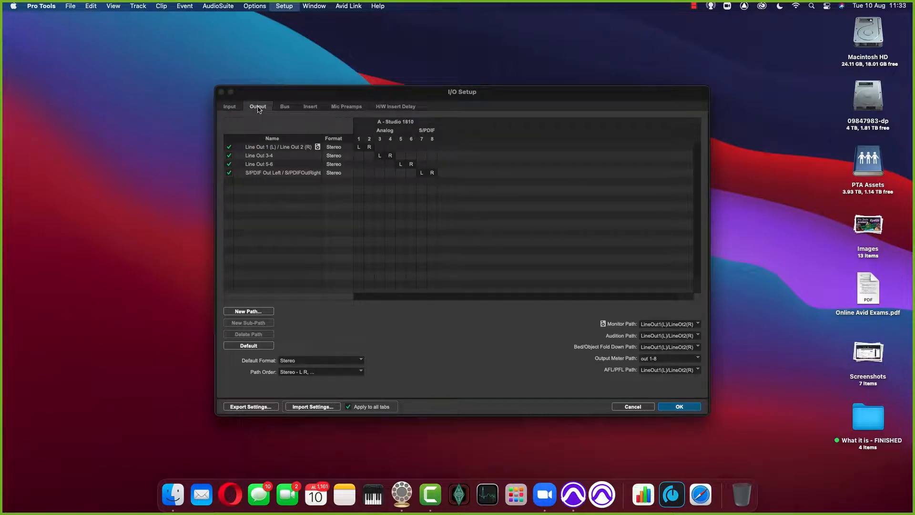
{"action": "left_click", "coordinate": [224, 107]}
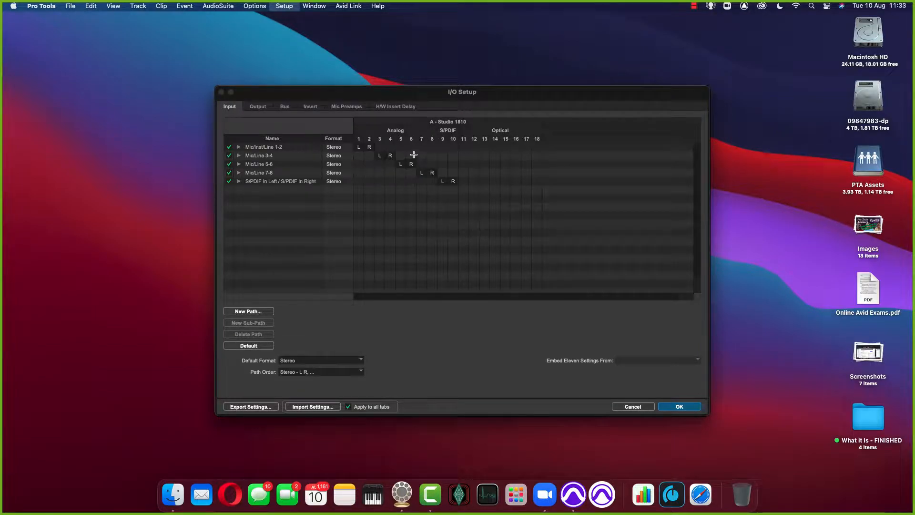
{"action": "left_click", "coordinate": [640, 406]}
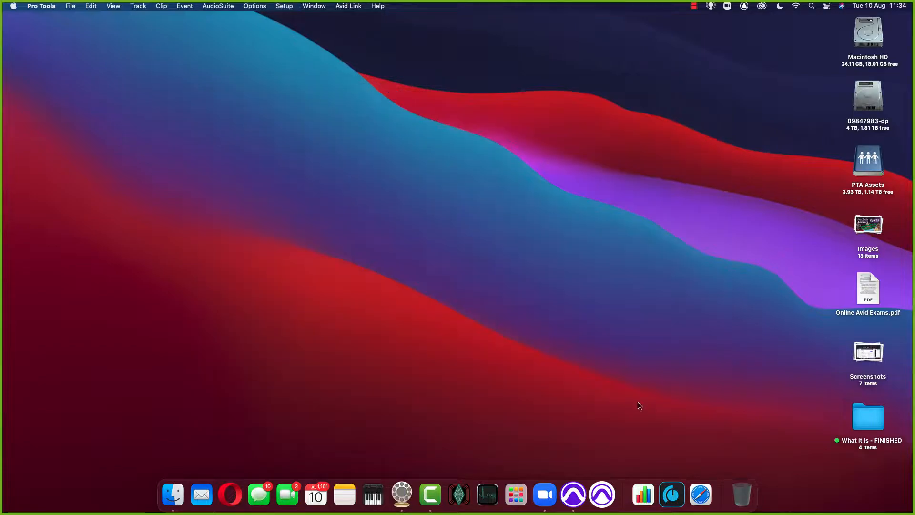
Step: Check the available playback engine devices, keeping Studio 1810 as the Playback Engine
{"action": "left_click", "coordinate": [285, 6]}
{"action": "left_click", "coordinate": [432, 123]}
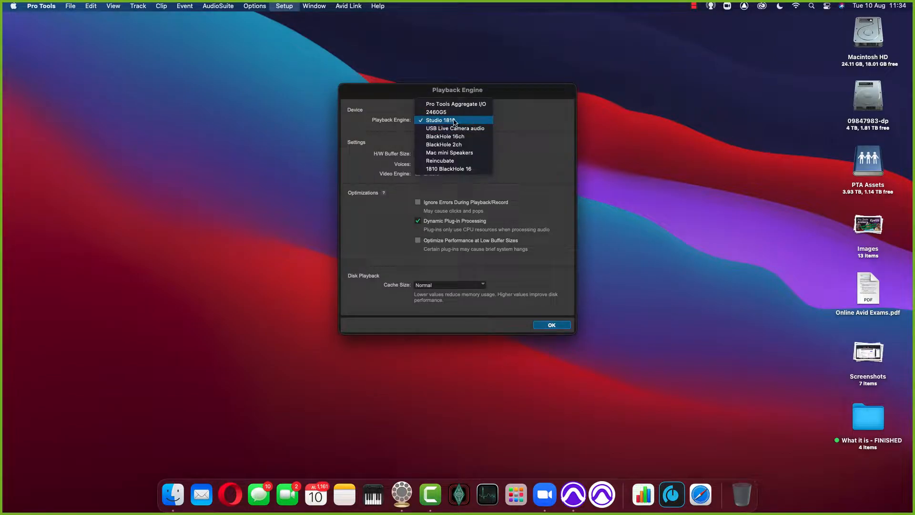
{"action": "left_click", "coordinate": [543, 123]}
{"action": "left_click", "coordinate": [560, 329]}
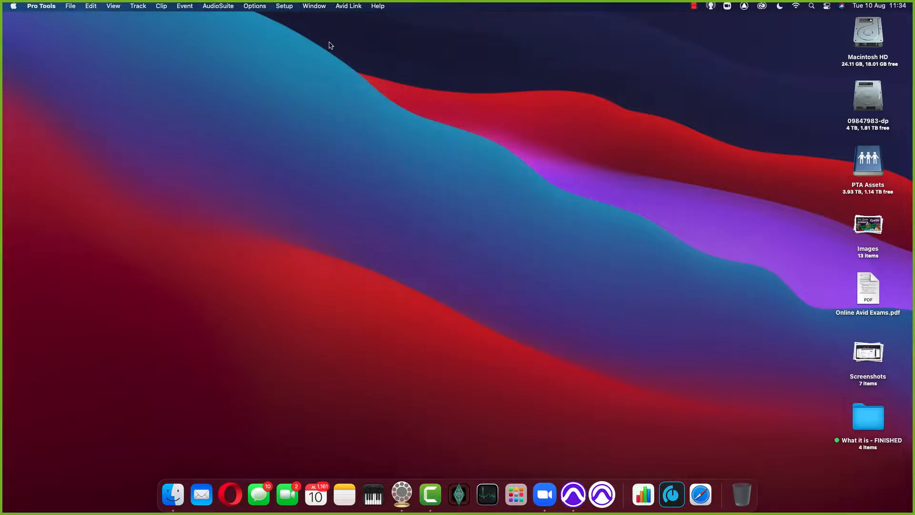
Step: Open I/O Setup again and restore the default input paths for the Studio 1810
{"action": "left_click", "coordinate": [285, 7]}
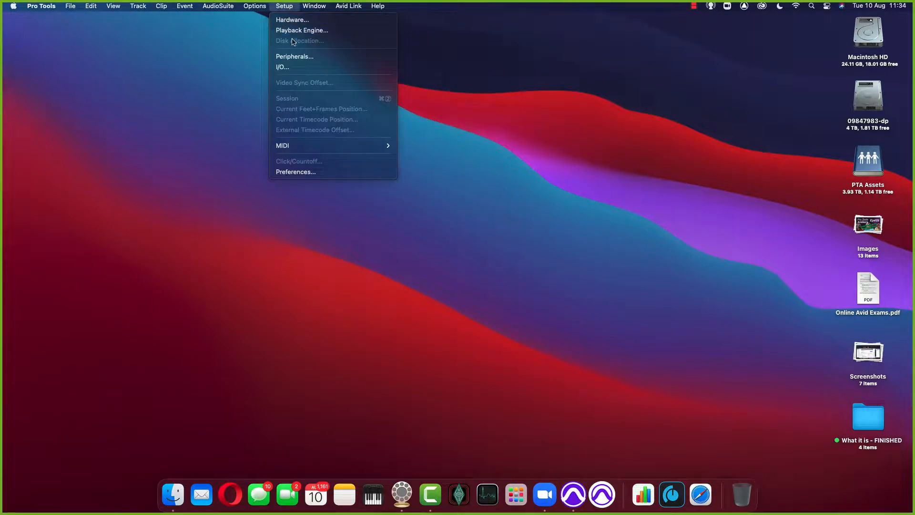
{"action": "left_click", "coordinate": [295, 68]}
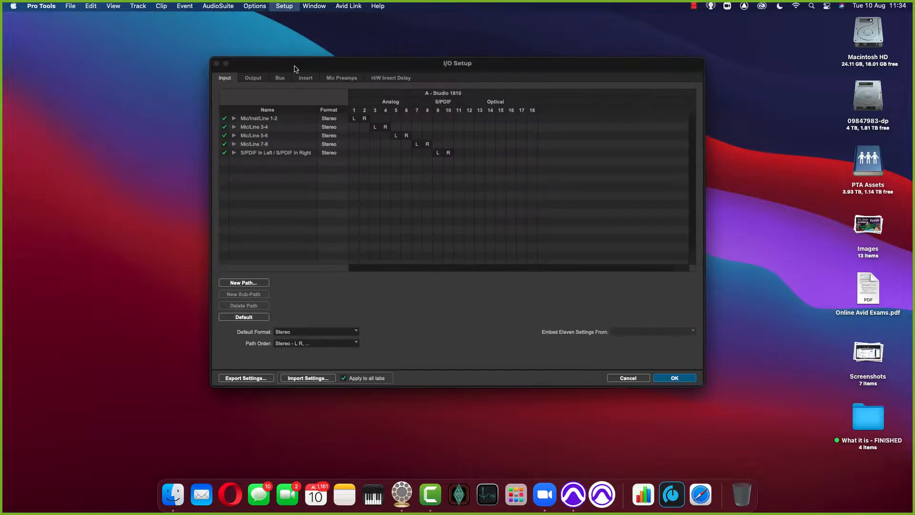
{"action": "left_click_drag", "start_coordinate": [295, 68], "coordinate": [299, 96]}
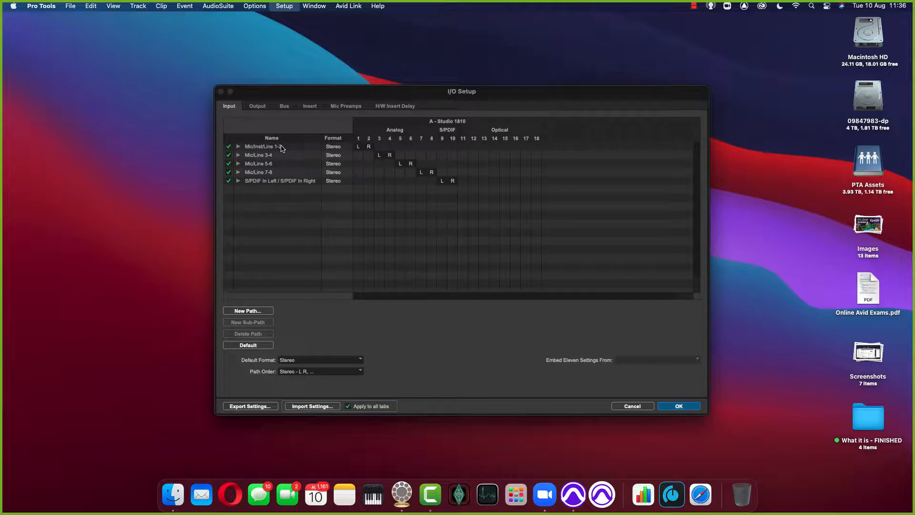
{"action": "left_click", "coordinate": [249, 346]}
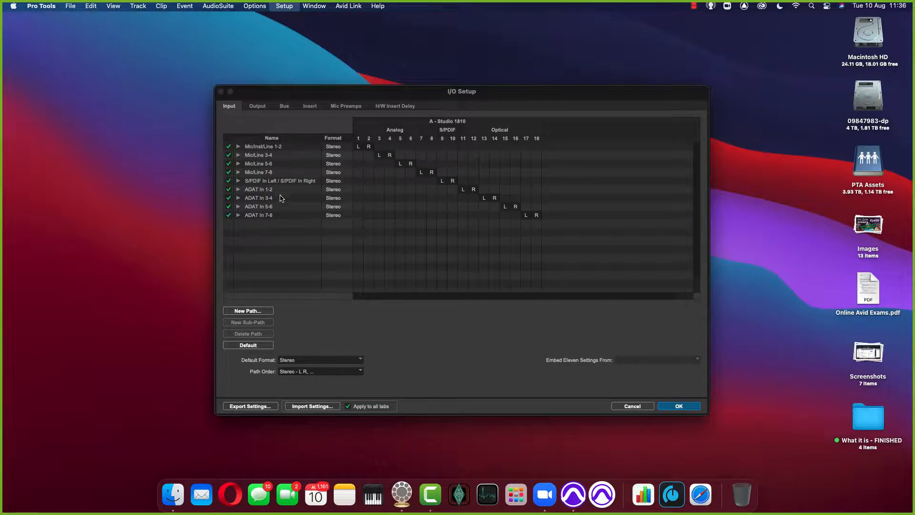
Step: Examine the mono sub-paths of the first three stereo Mic/Line input paths and collapse them again
{"action": "left_click", "coordinate": [238, 146]}
{"action": "left_click", "coordinate": [238, 172]}
{"action": "left_click", "coordinate": [239, 197]}
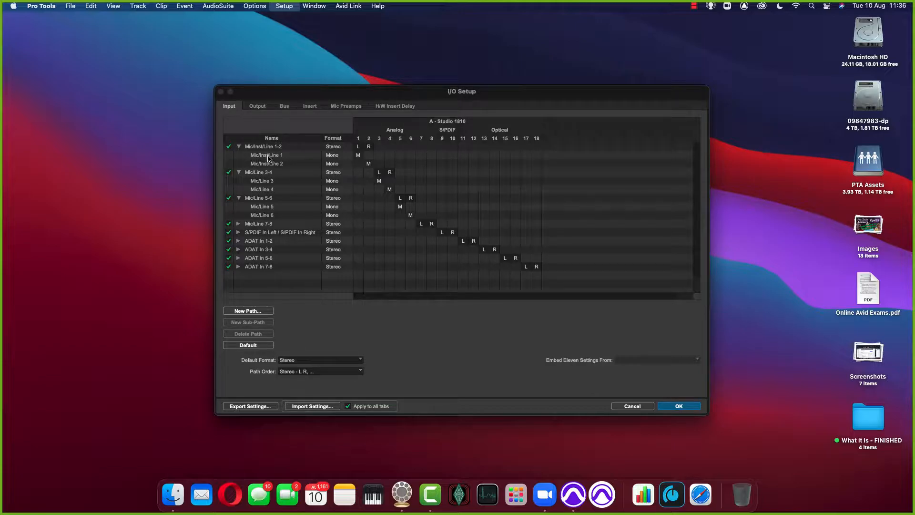
{"action": "left_click", "coordinate": [238, 197]}
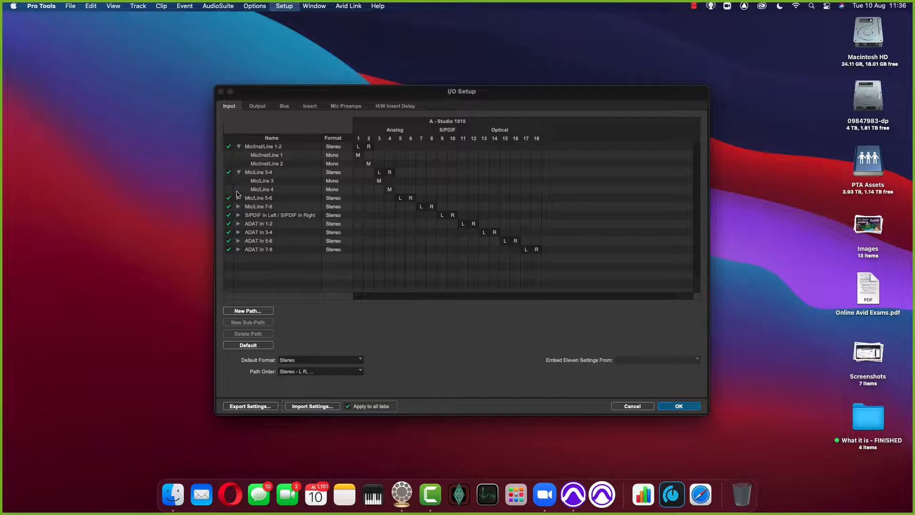
{"action": "left_click", "coordinate": [239, 172]}
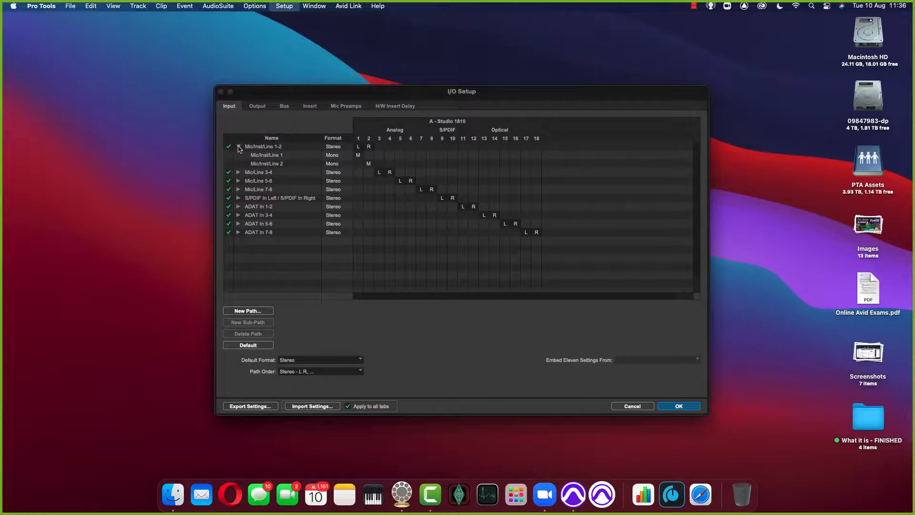
{"action": "left_click", "coordinate": [238, 147]}
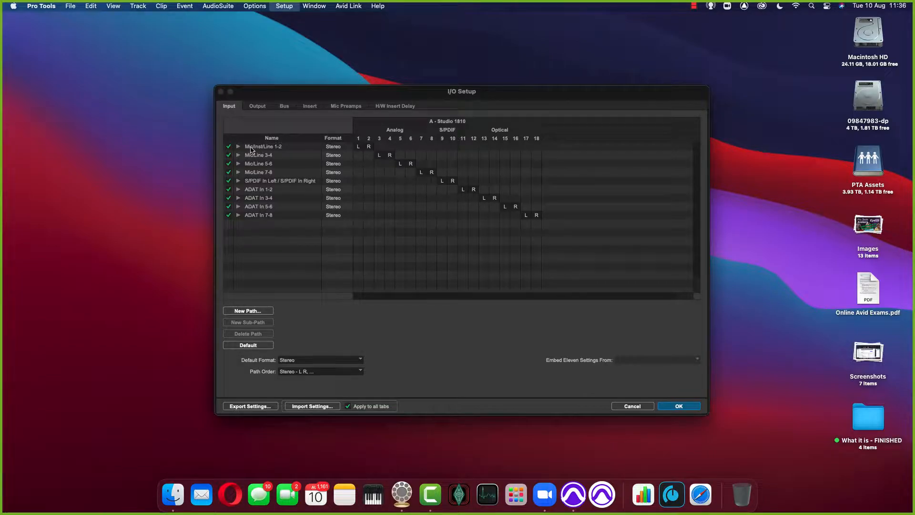
Step: Rename the Mic/Inst/Line 1-2 input path to Great River 1-2
{"action": "left_click", "coordinate": [256, 147]}
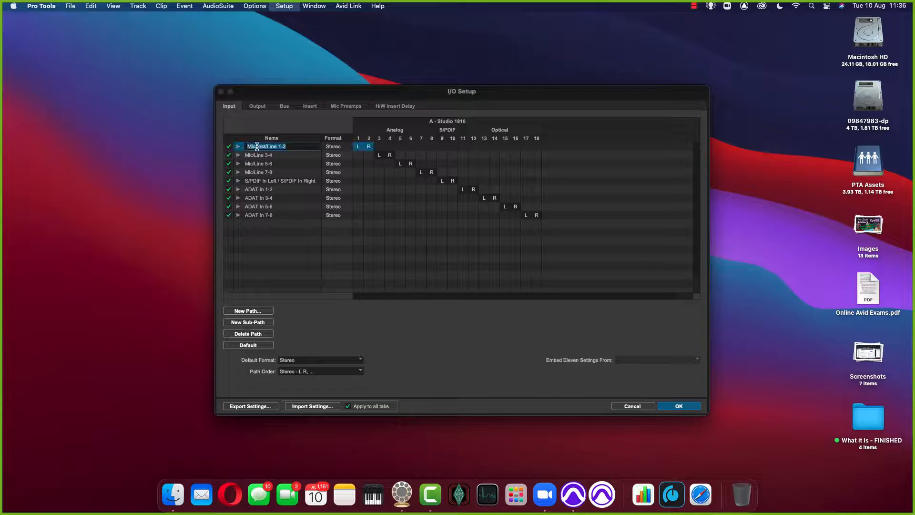
{"action": "left_click", "coordinate": [258, 164]}
{"action": "double_click", "coordinate": [260, 147]}
{"action": "type", "text": "Great River 1-2"}
{"action": "key", "text": "Return"}
Step: Rename the Mic/Line 3-4 input path to Yamaha S90
{"action": "double_click", "coordinate": [264, 154]}
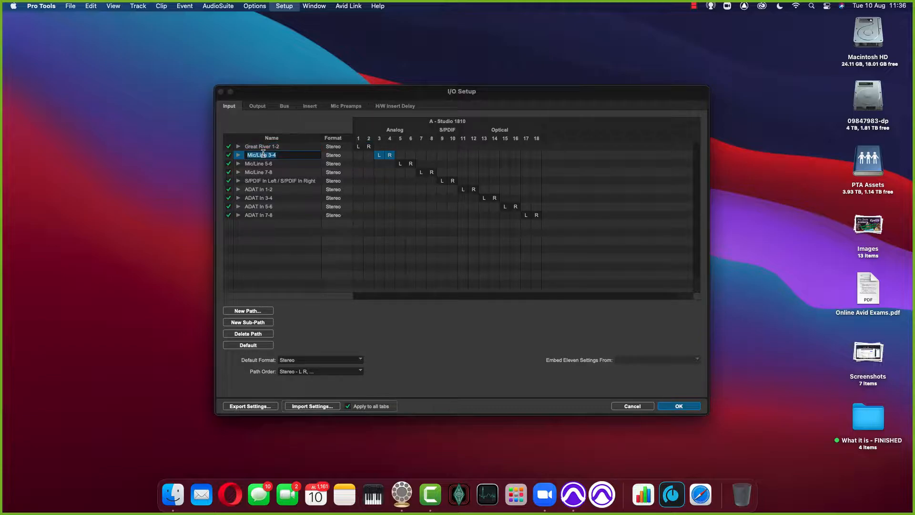
{"action": "type", "text": "Yamaha S90"}
{"action": "key", "text": "Return"}
Step: Inspect the mono sub-path names and channel assignments of the Yamaha S90 and Great River 1-2 inputs
{"action": "left_click", "coordinate": [238, 155]}
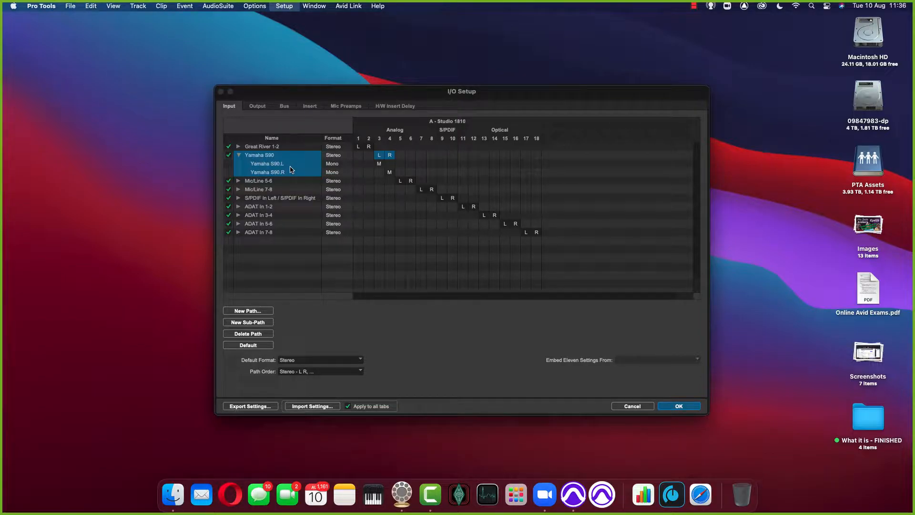
{"action": "left_click", "coordinate": [238, 155]}
{"action": "left_click", "coordinate": [238, 146]}
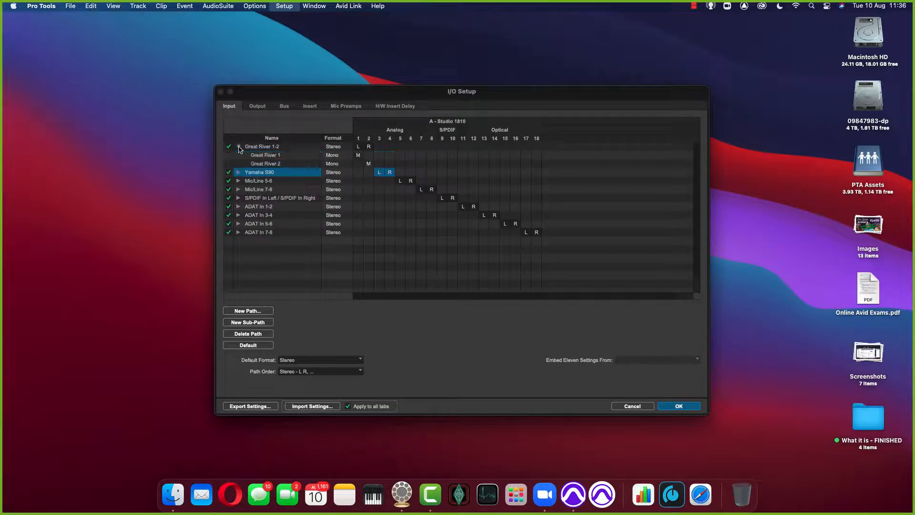
{"action": "left_click", "coordinate": [281, 157]}
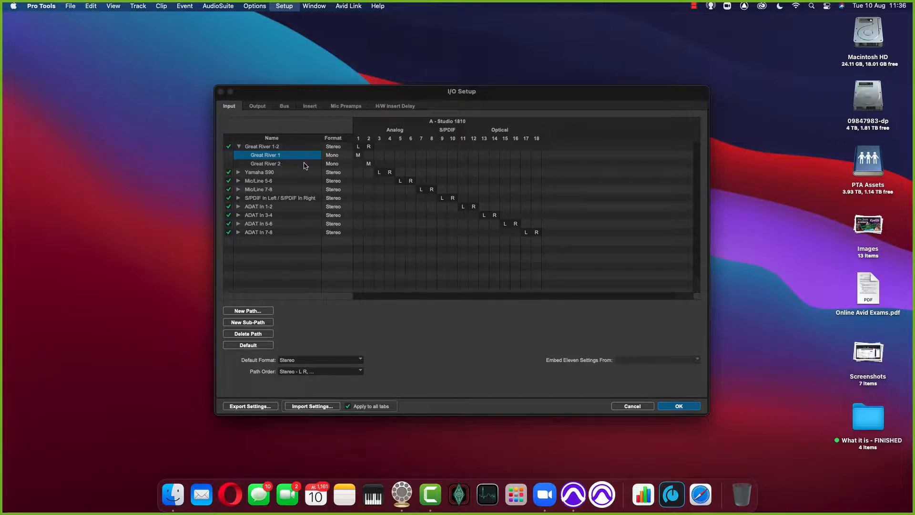
{"action": "left_click", "coordinate": [358, 156]}
{"action": "left_click", "coordinate": [368, 165]}
{"action": "left_click", "coordinate": [238, 146]}
{"action": "left_click", "coordinate": [238, 155]}
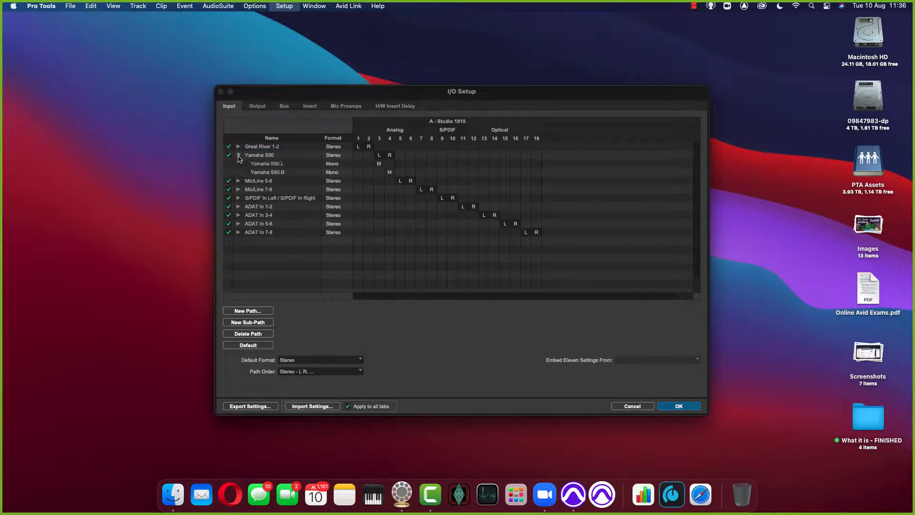
{"action": "left_click", "coordinate": [379, 163]}
{"action": "left_click", "coordinate": [389, 172]}
{"action": "left_click", "coordinate": [288, 165]}
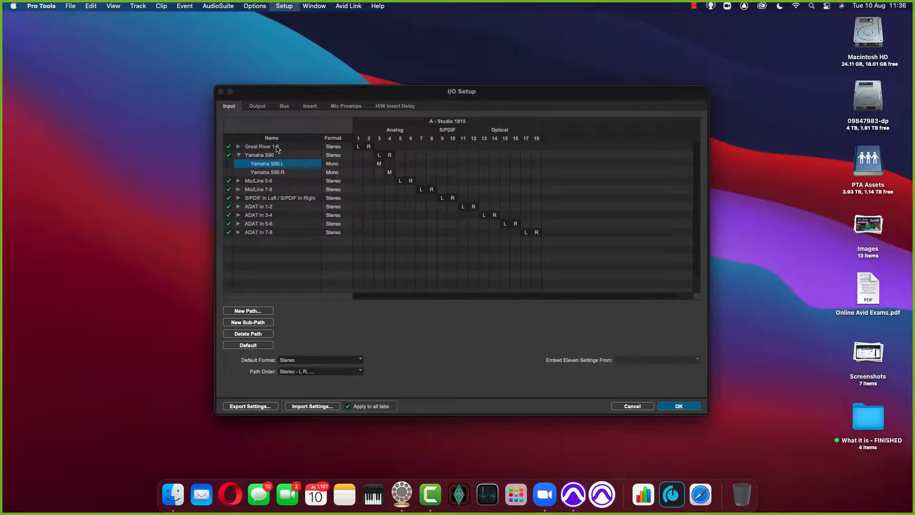
{"action": "left_click", "coordinate": [239, 154]}
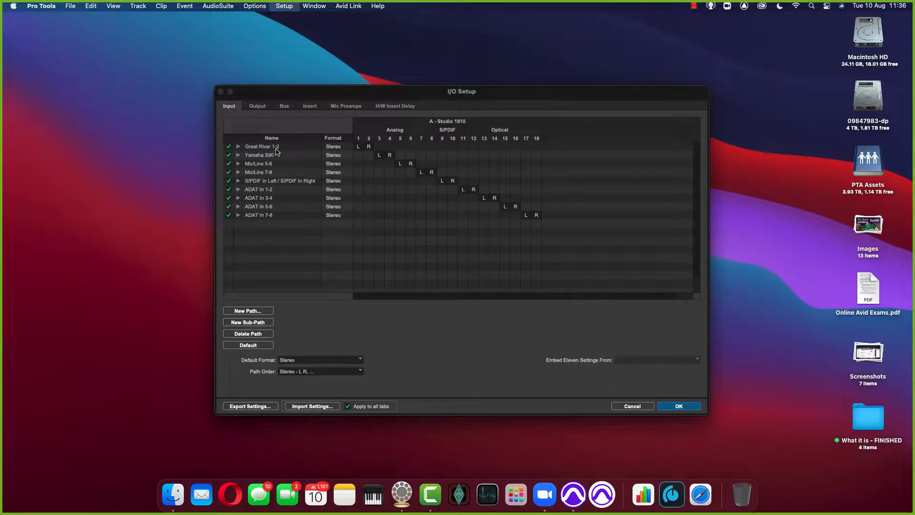
Step: Delete the four ADAT input paths and the S/PDIF In Left / S/PDIF In Right path
{"action": "left_click", "coordinate": [275, 163]}
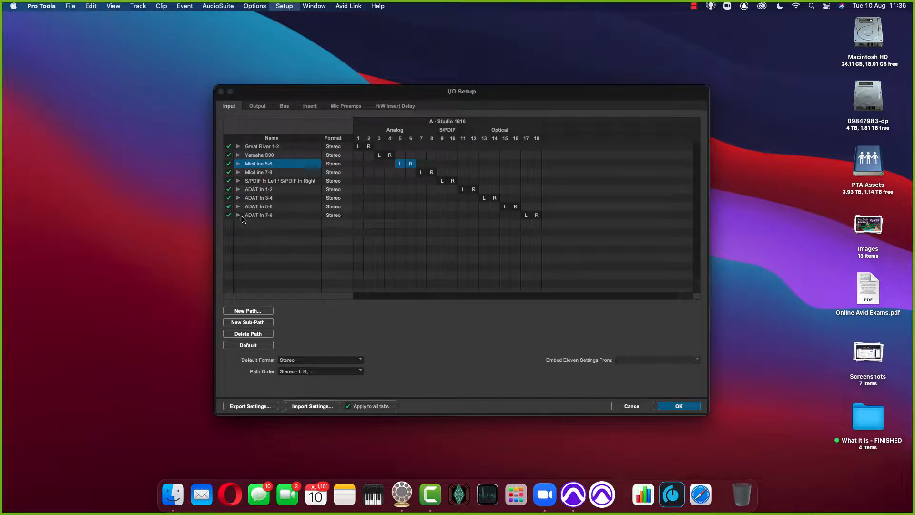
{"action": "left_click", "coordinate": [275, 189]}
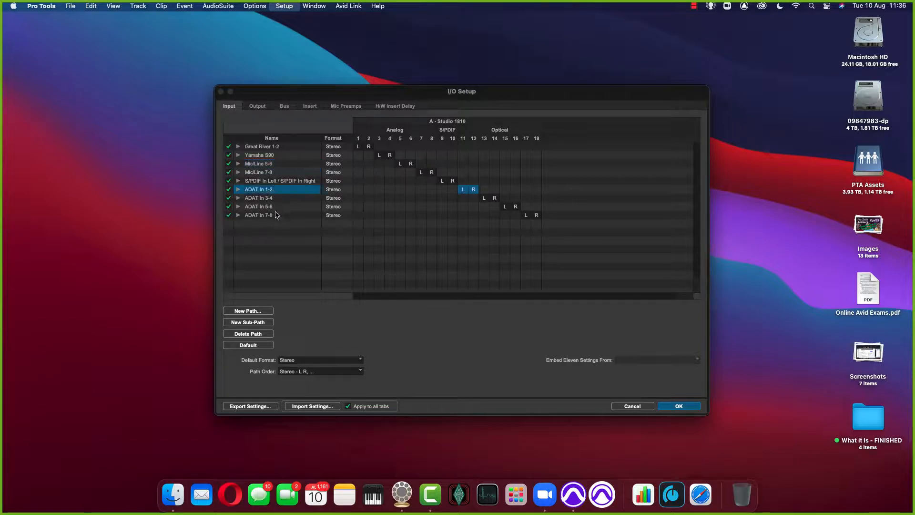
{"action": "left_click", "coordinate": [277, 215], "text": "shift"}
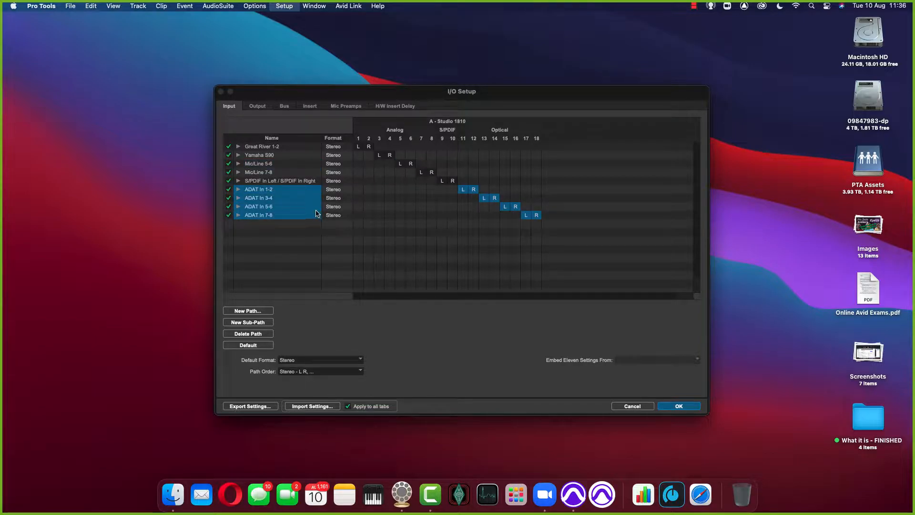
{"action": "key", "text": "BackSpace"}
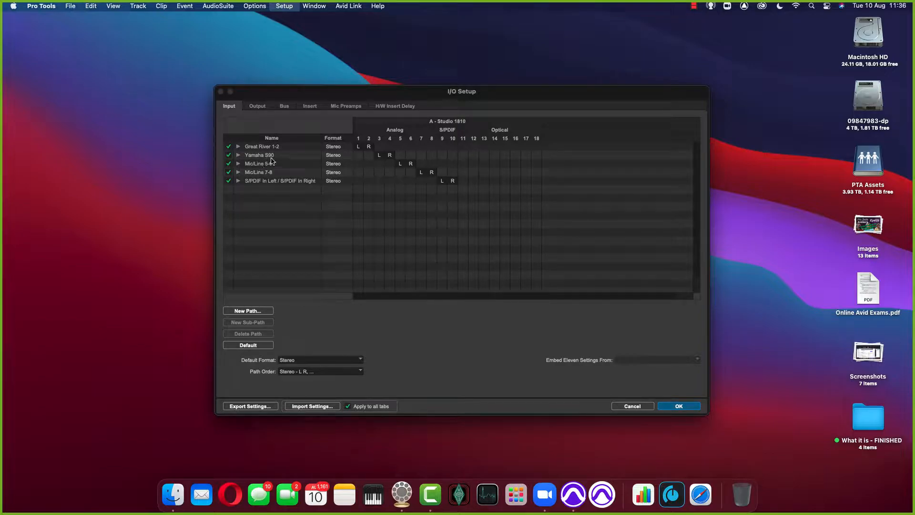
{"action": "left_click", "coordinate": [256, 181]}
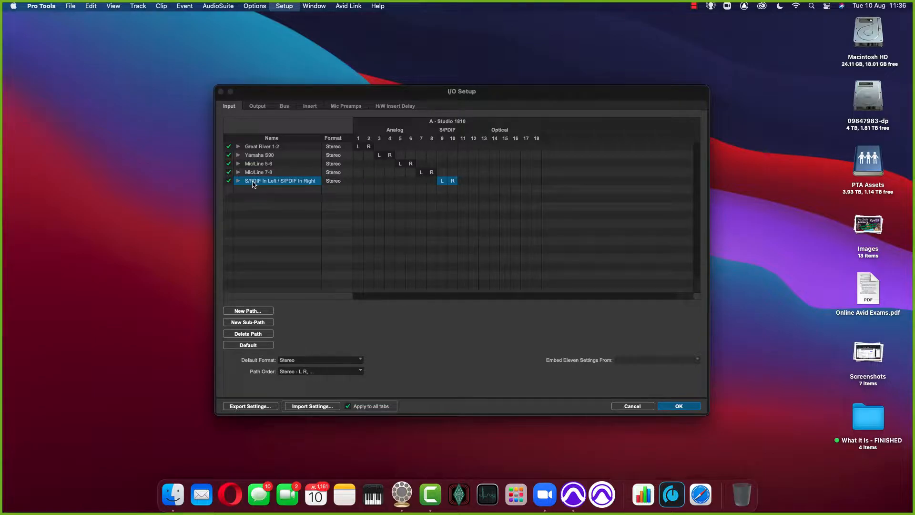
{"action": "key", "text": "BackSpace"}
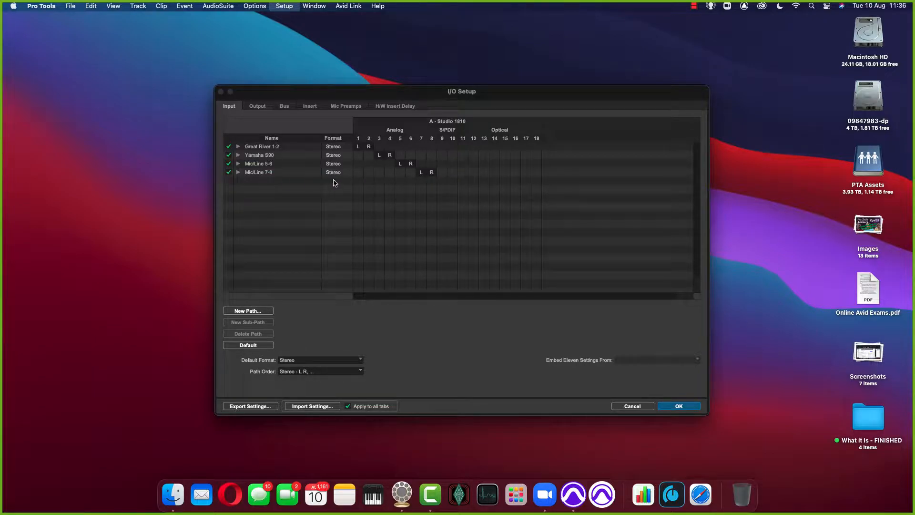
Step: Create one new mono input path named Mic 8 with default channel assignments
{"action": "left_click", "coordinate": [247, 311]}
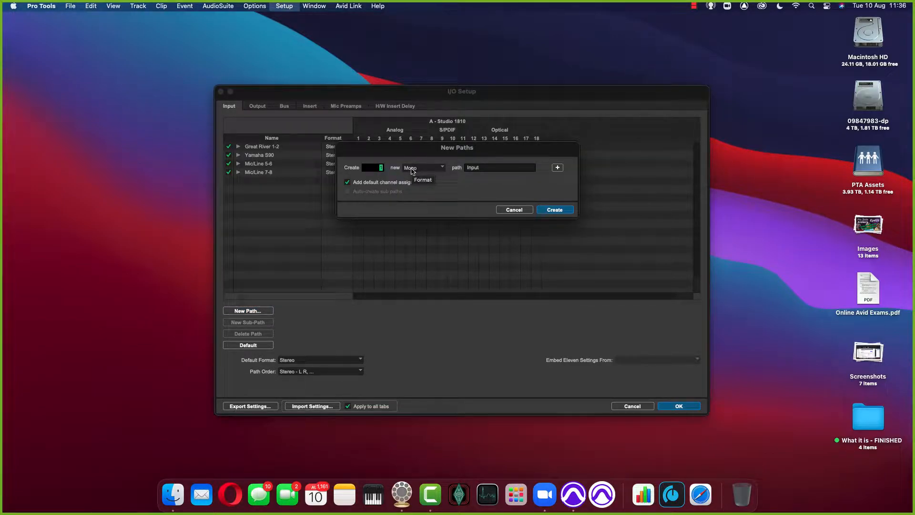
{"action": "left_click_drag", "start_coordinate": [420, 150], "coordinate": [408, 190]}
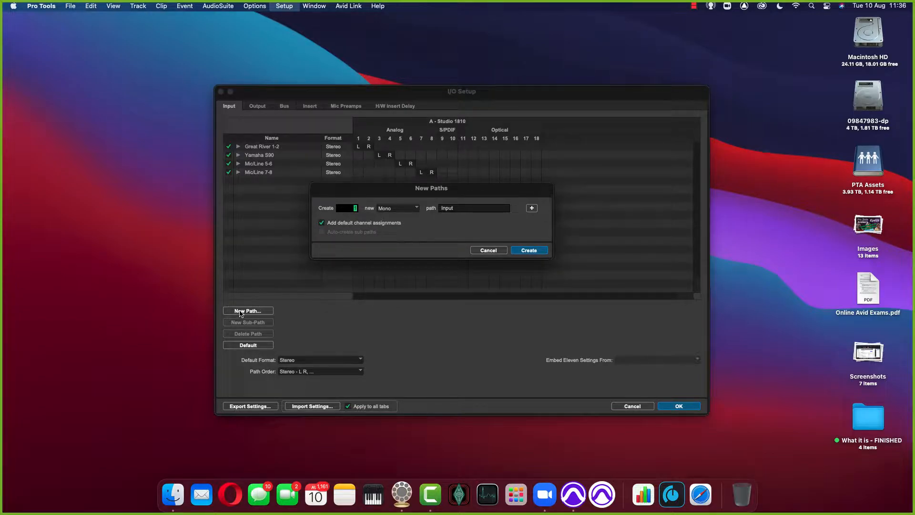
{"action": "left_click_drag", "start_coordinate": [402, 190], "coordinate": [393, 189]}
{"action": "left_click", "coordinate": [389, 207]}
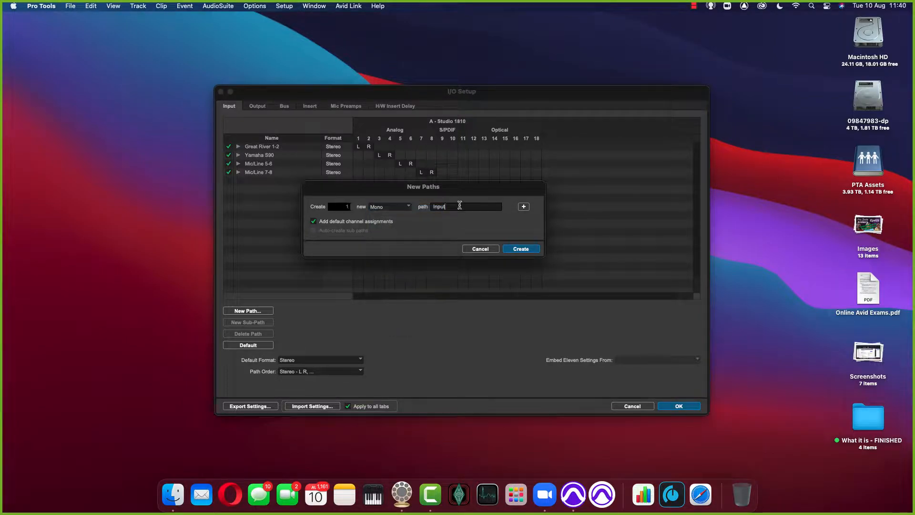
{"action": "left_click", "coordinate": [459, 206]}
{"action": "type", "text": "Mic 8"}
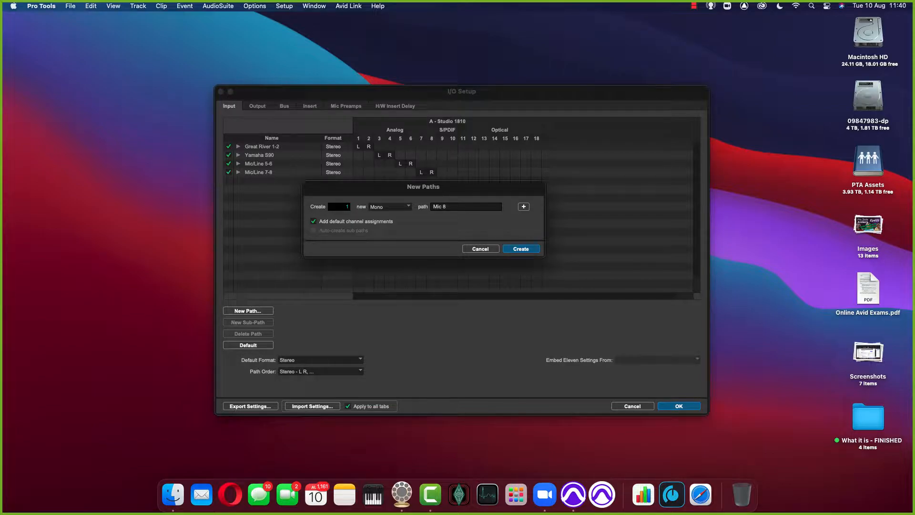
{"action": "key", "text": "Return"}
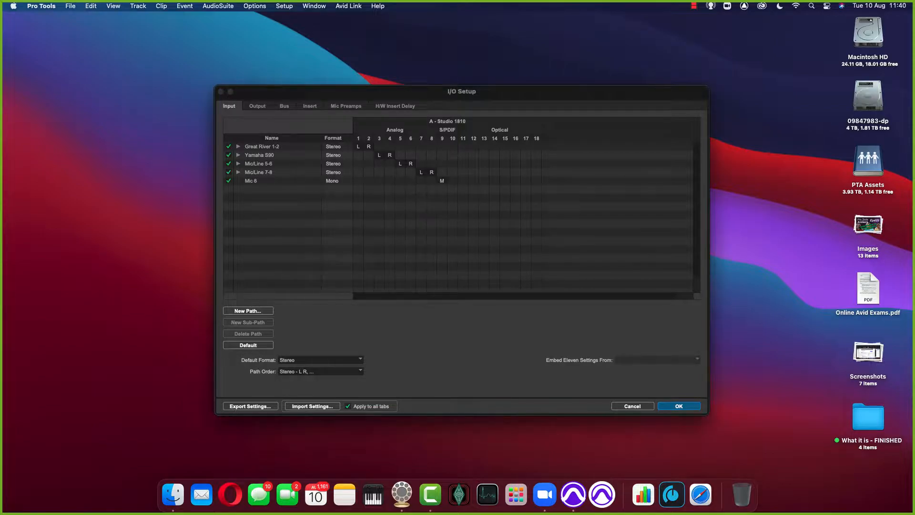
Step: Reassign the mono Mic 8 input path to analog channel 8
{"action": "mouse_move", "coordinate": [443, 186]}
{"action": "left_mouse_down"}
{"action": "mouse_move", "coordinate": [431, 176]}
{"action": "mouse_move", "coordinate": [442, 183]}
{"action": "left_mouse_up"}
{"action": "left_click", "coordinate": [442, 183]}
{"action": "left_click_drag", "start_coordinate": [443, 182], "coordinate": [434, 184]}
Step: Compare the mono sub-paths of Mic/Line 7-8 with the Mic 8 path and accept the I/O Setup changes
{"action": "left_click", "coordinate": [238, 172]}
{"action": "left_click", "coordinate": [238, 172]}
{"action": "left_click", "coordinate": [239, 172]}
{"action": "left_click", "coordinate": [270, 181]}
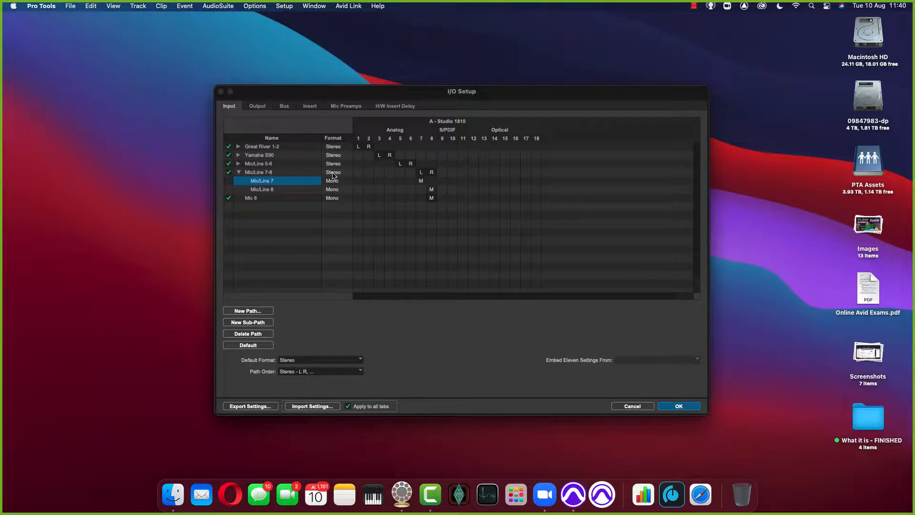
{"action": "left_click", "coordinate": [281, 199]}
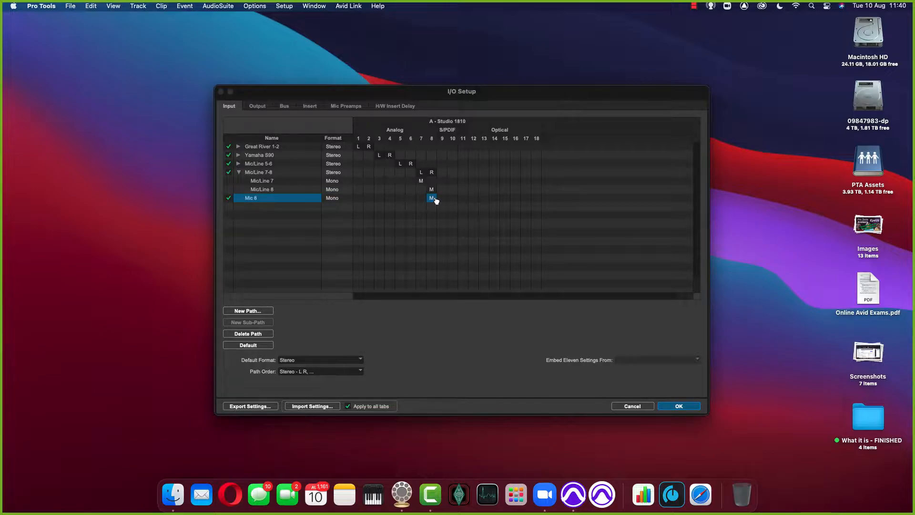
{"action": "left_click", "coordinate": [677, 406]}
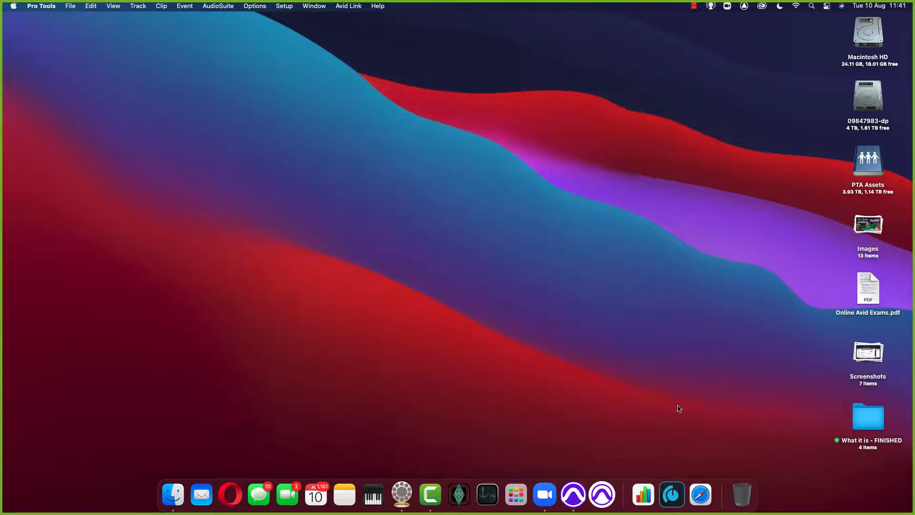
Step: Reopen the I/O Setup and create a mono input path named Guitar In 1 directly below Mic/Line 5-6
{"action": "left_click", "coordinate": [278, 5]}
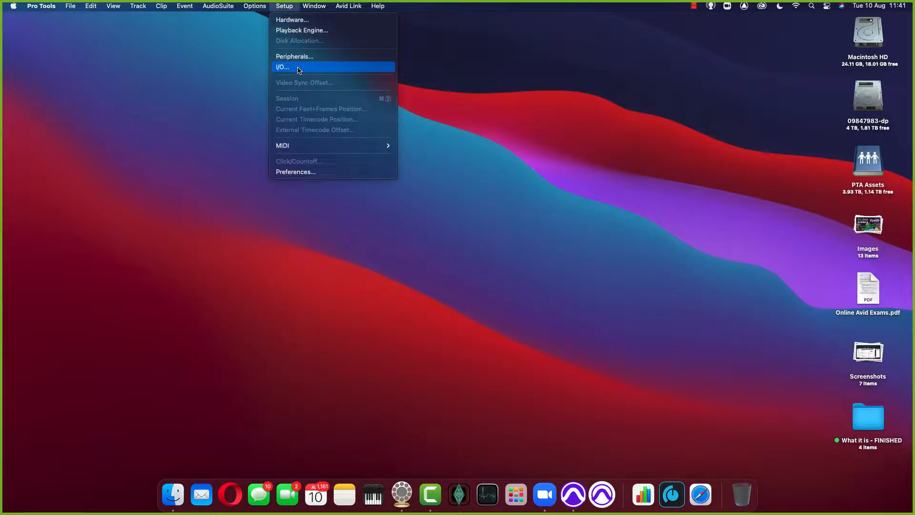
{"action": "left_click", "coordinate": [299, 70]}
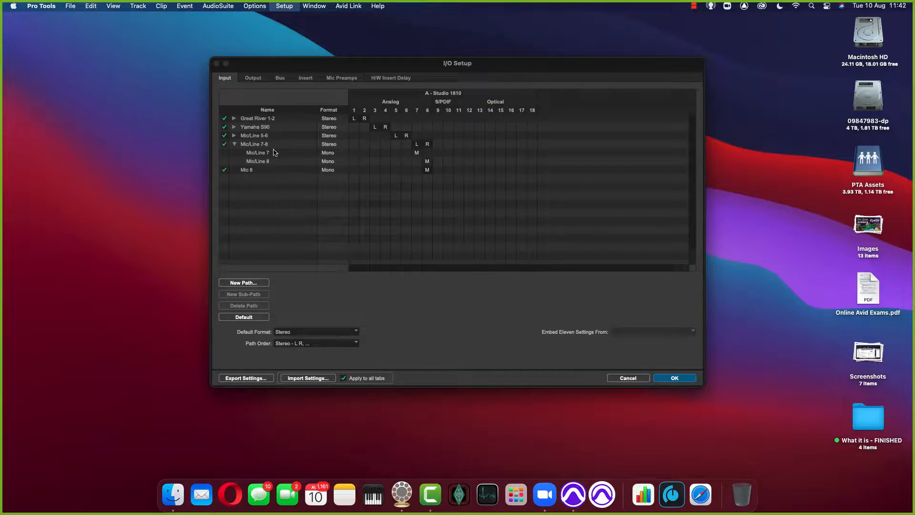
{"action": "left_click", "coordinate": [262, 137]}
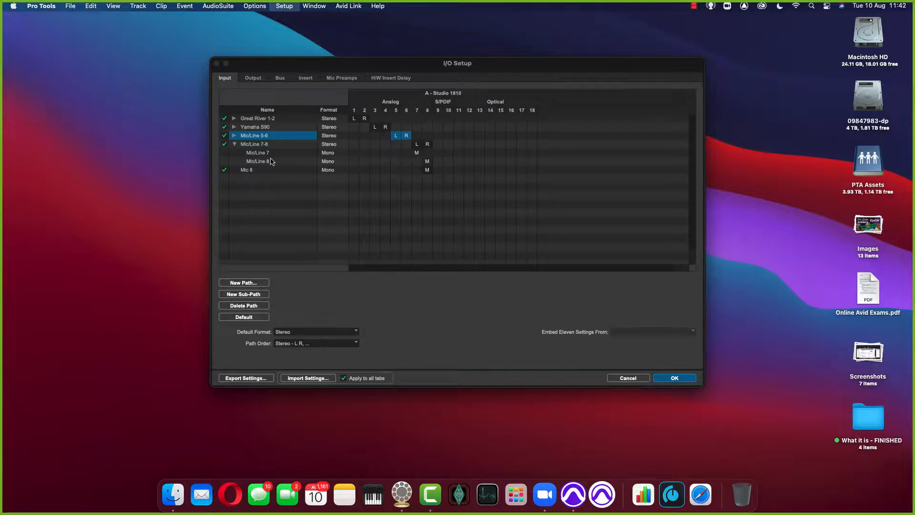
{"action": "left_click", "coordinate": [256, 283]}
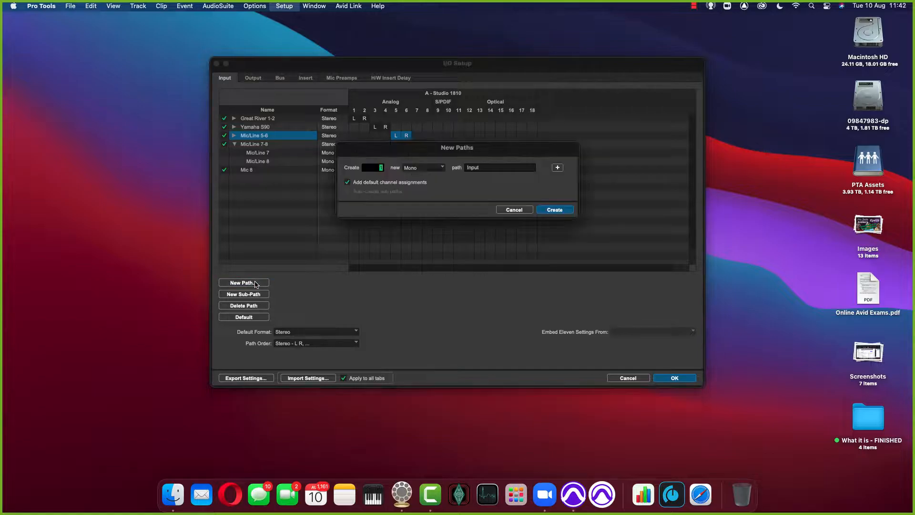
{"action": "key", "text": "Tab"}
{"action": "type", "text": "Guitar"}
{"action": "key", "text": "Return"}
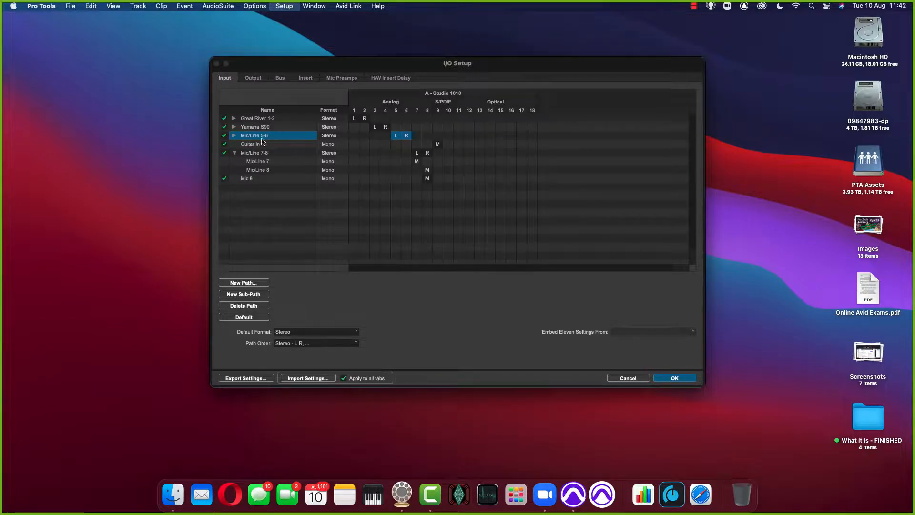
Step: Reassign the Guitar In 1 input path to analog channel 3 and accept the I/O Setup changes
{"action": "left_click", "coordinate": [437, 144]}
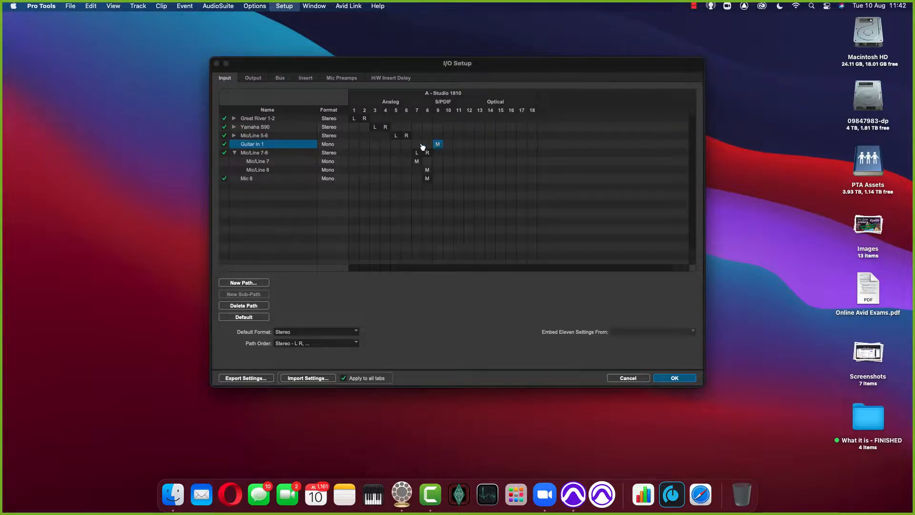
{"action": "left_click_drag", "start_coordinate": [437, 145], "coordinate": [378, 147]}
{"action": "left_click", "coordinate": [675, 378]}
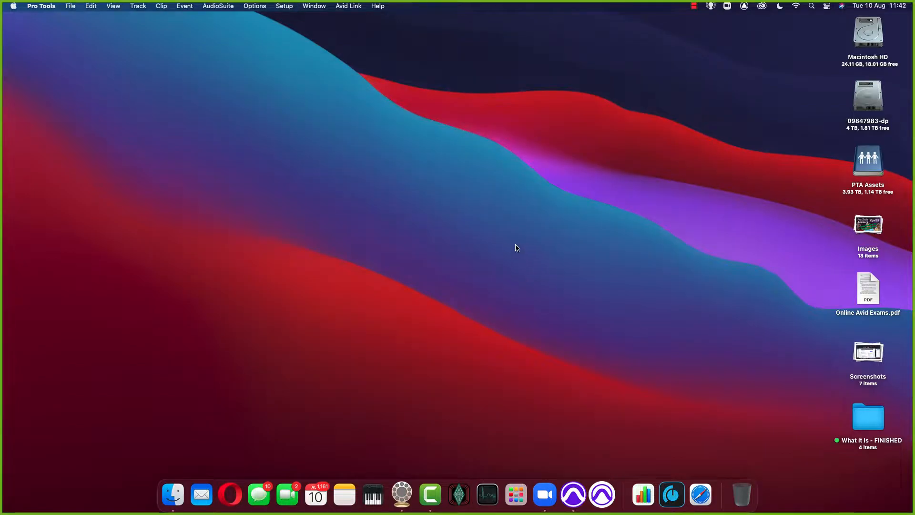
Step: Reopen the I/O Setup and delete the Mic/Line 7-8 and Mic/Line 5-6 input paths
{"action": "left_click", "coordinate": [284, 6]}
{"action": "left_click", "coordinate": [292, 69]}
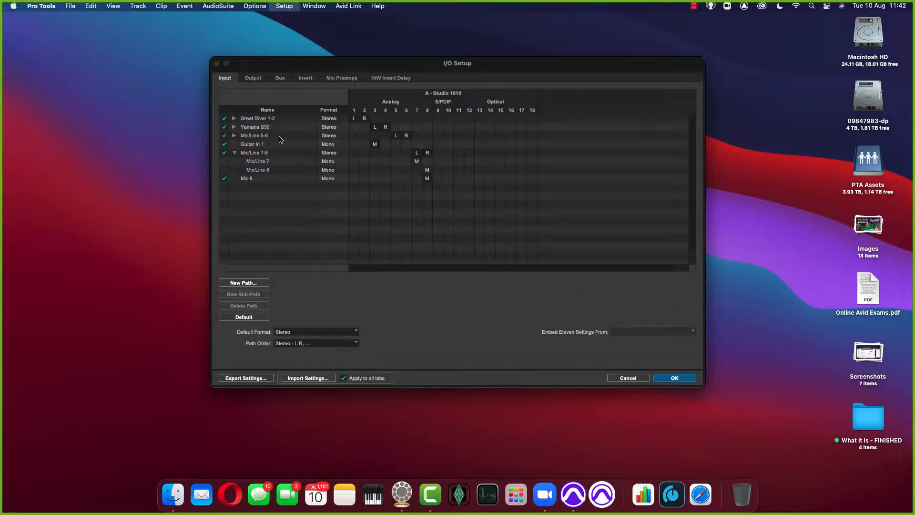
{"action": "left_click", "coordinate": [256, 148]}
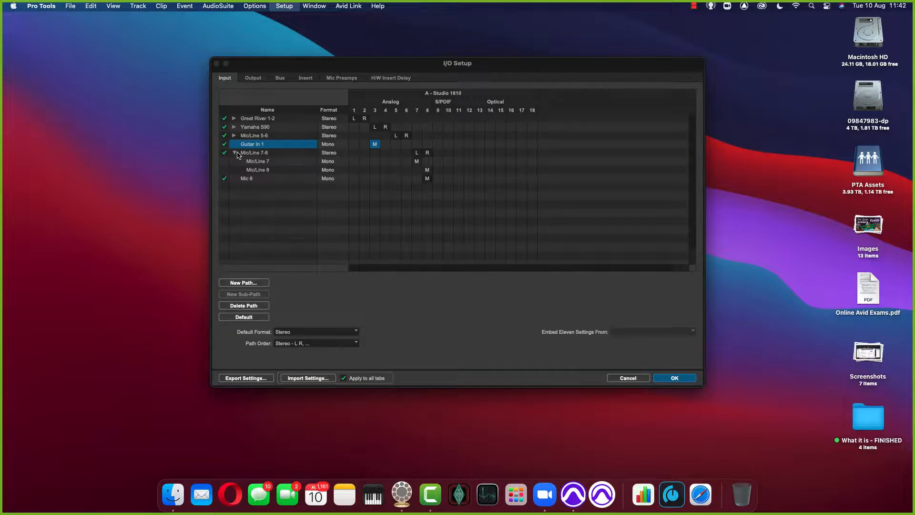
{"action": "left_click", "coordinate": [237, 152]}
{"action": "left_click", "coordinate": [270, 153]}
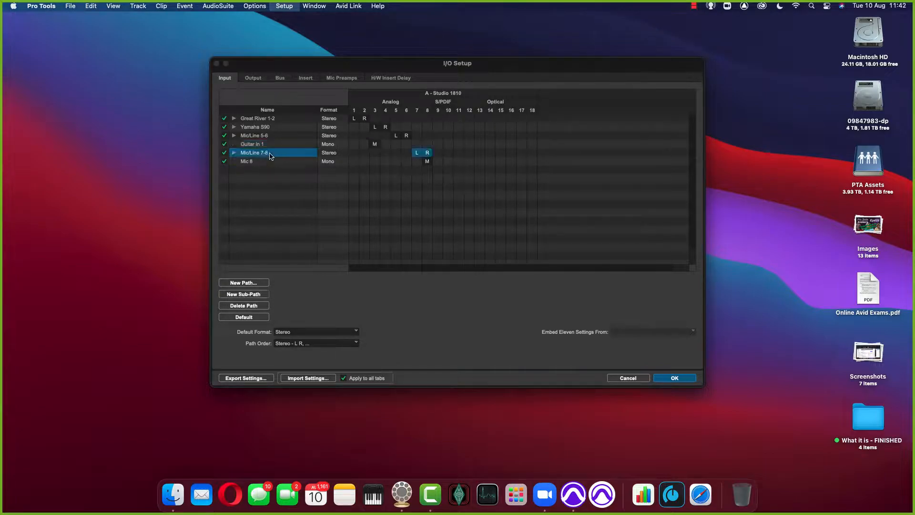
{"action": "key", "text": "BackSpace"}
{"action": "left_click", "coordinate": [265, 137]}
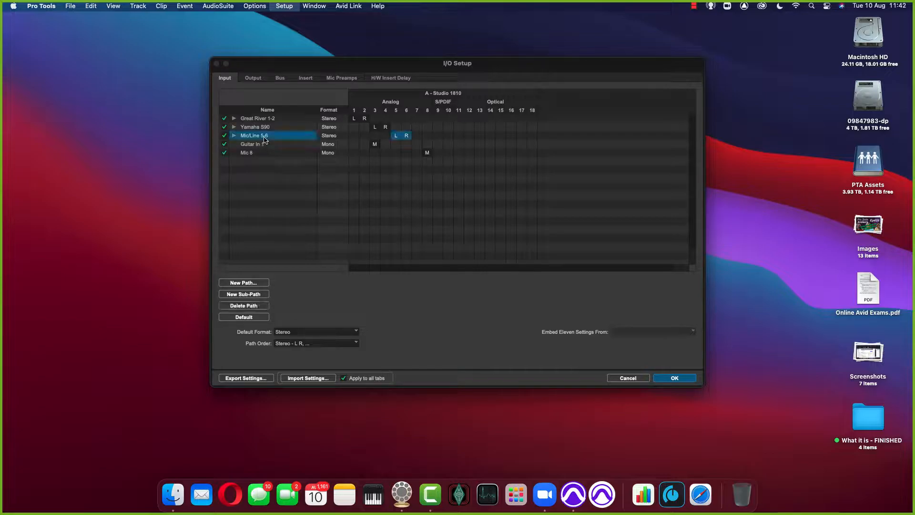
{"action": "key", "text": "BackSpace"}
Step: Reactivate the Mic 8 input path and deactivate the Yamaha S90 path
{"action": "left_click", "coordinate": [264, 138]}
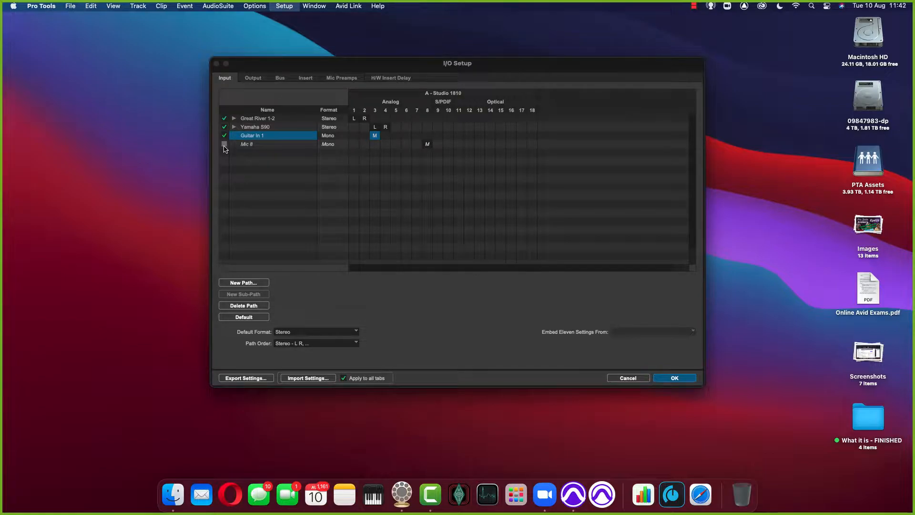
{"action": "left_click", "coordinate": [224, 144]}
{"action": "left_click", "coordinate": [223, 126]}
Step: Look through the existing I/O settings files in the export dialog's IO Settings folder, and leave without exporting
{"action": "left_click", "coordinate": [246, 378]}
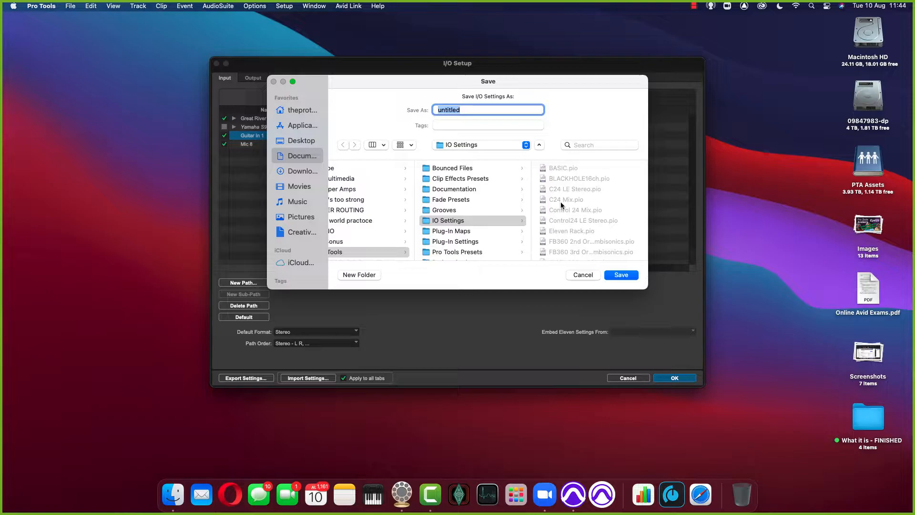
{"action": "scroll", "coordinate": [561, 202], "scroll_direction": "down", "scroll_amount": 2}
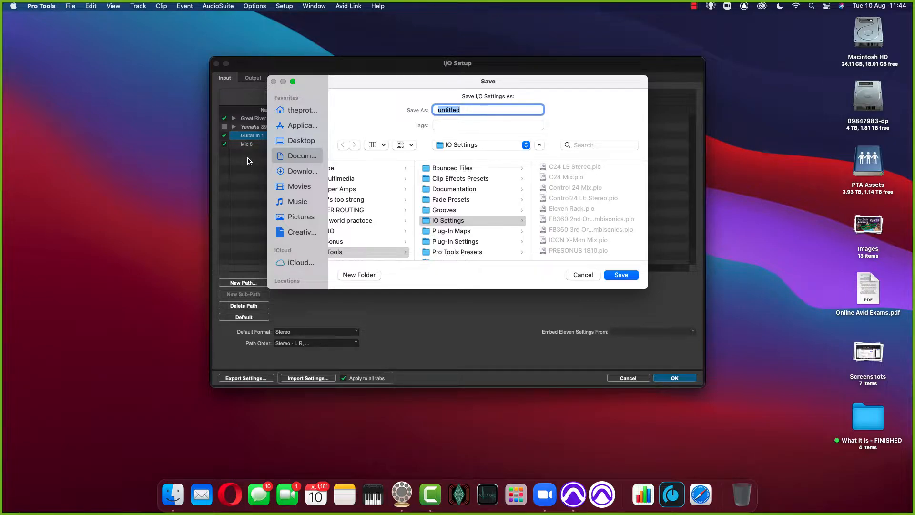
{"action": "left_click", "coordinate": [582, 274]}
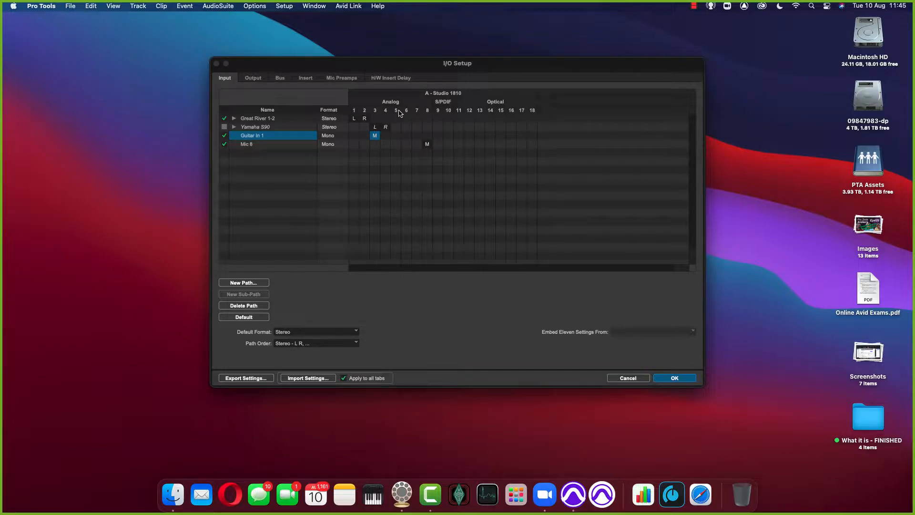
Step: Review the final list of input paths in the reopened I/O Setup and accept it
{"action": "left_click", "coordinate": [270, 129]}
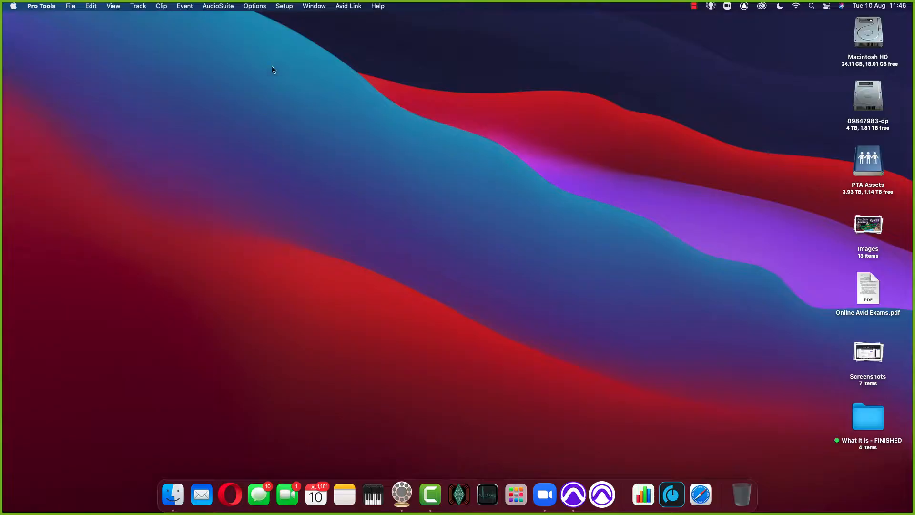
{"action": "left_click", "coordinate": [284, 6]}
{"action": "left_click", "coordinate": [288, 68]}
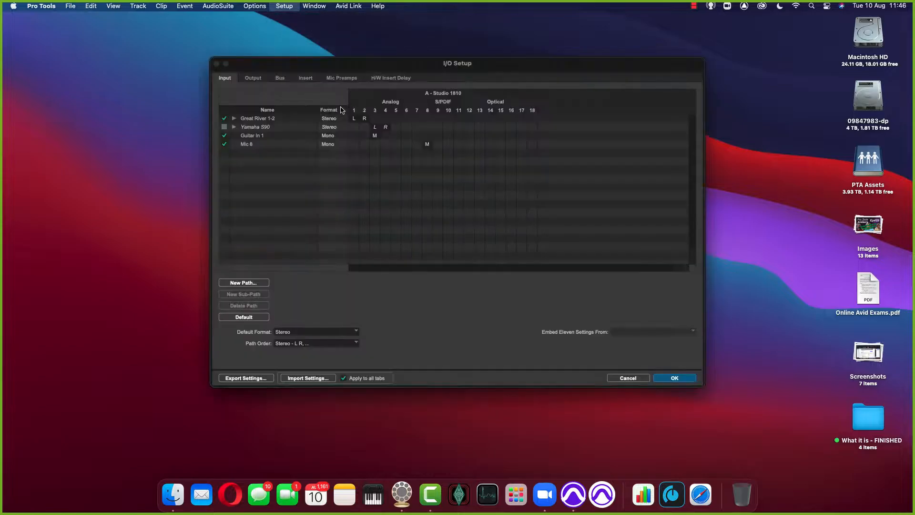
{"action": "left_click", "coordinate": [685, 378]}
Step: Create a new local session named TEST with the Last Used I/O settings and save it to the Desktop
{"action": "left_click", "coordinate": [244, 58]}
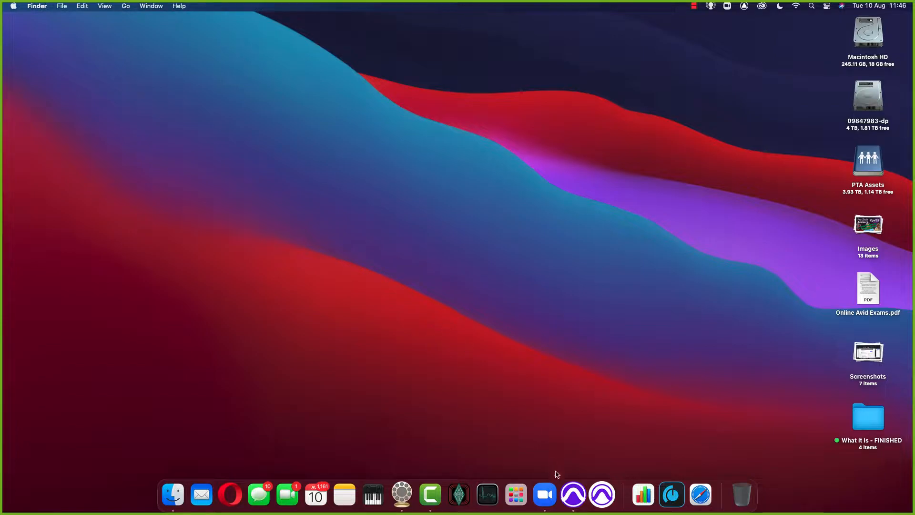
{"action": "left_click", "coordinate": [568, 489]}
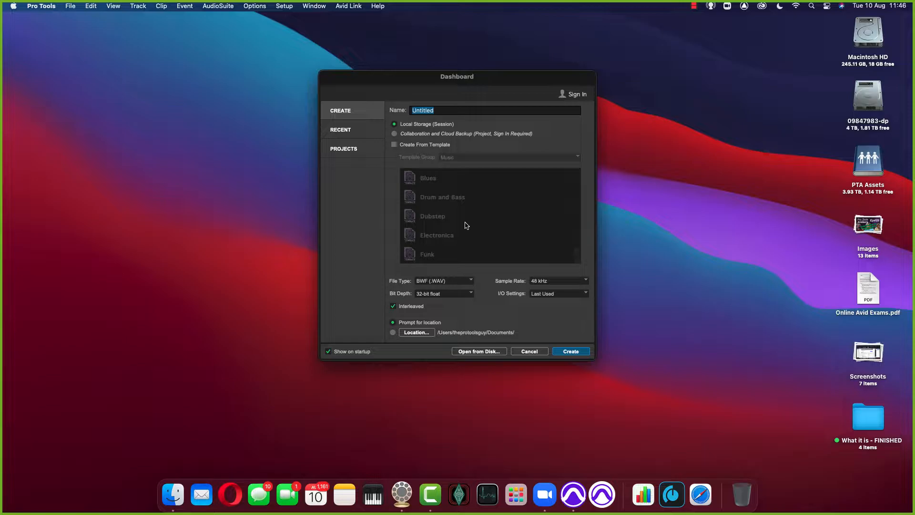
{"action": "type", "text": "TEST"}
{"action": "left_click", "coordinate": [569, 294]}
{"action": "left_click", "coordinate": [569, 294]}
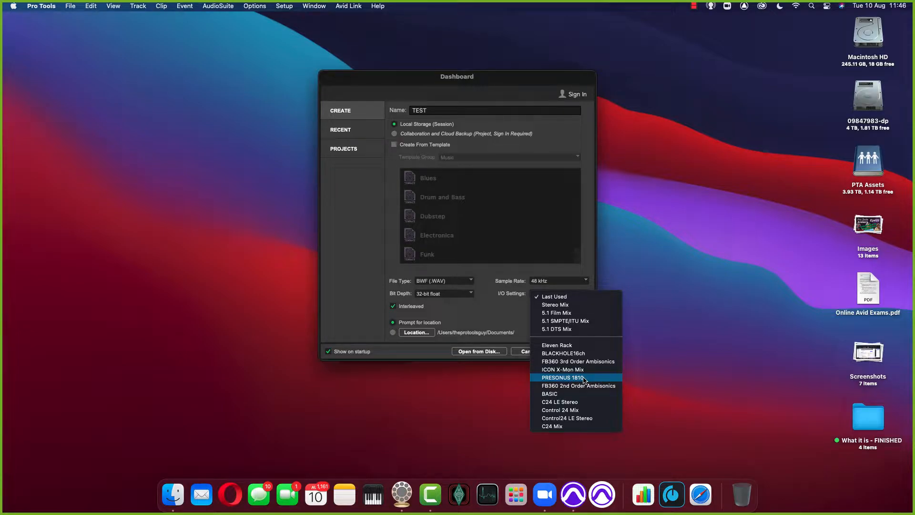
{"action": "left_click", "coordinate": [582, 297]}
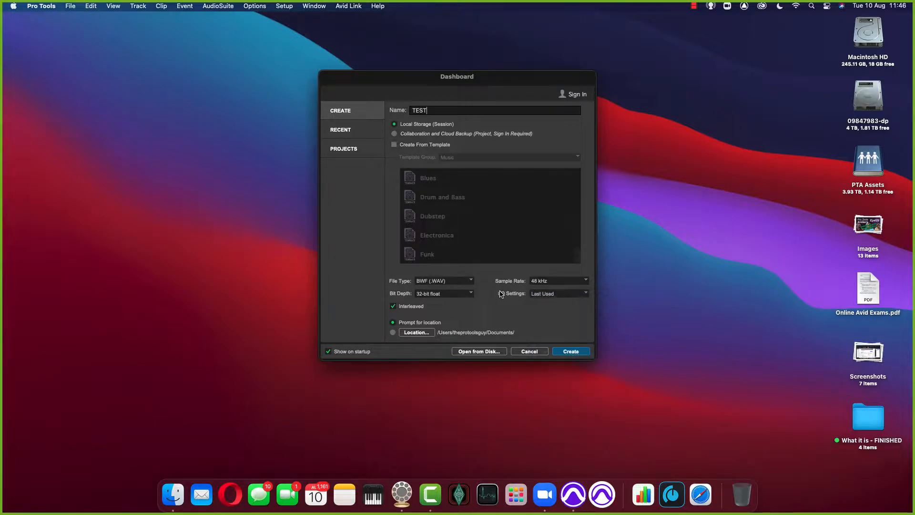
{"action": "left_click", "coordinate": [571, 351]}
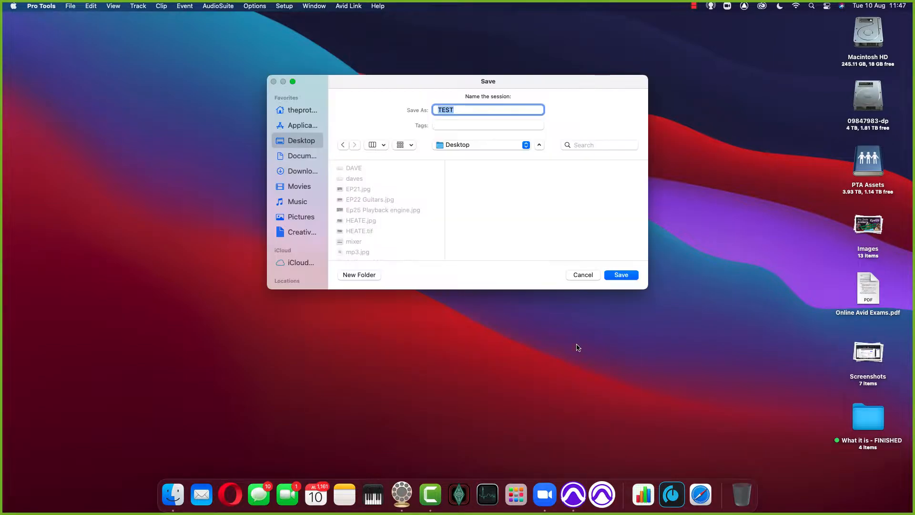
{"action": "left_click", "coordinate": [622, 275]}
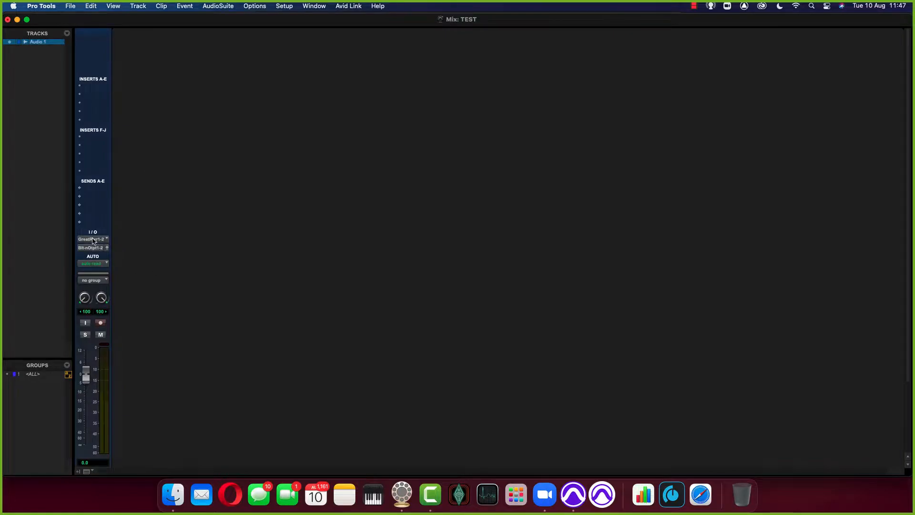
Step: Examine which interface inputs are offered for the stereo Audio 1 track
{"action": "left_click", "coordinate": [94, 241]}
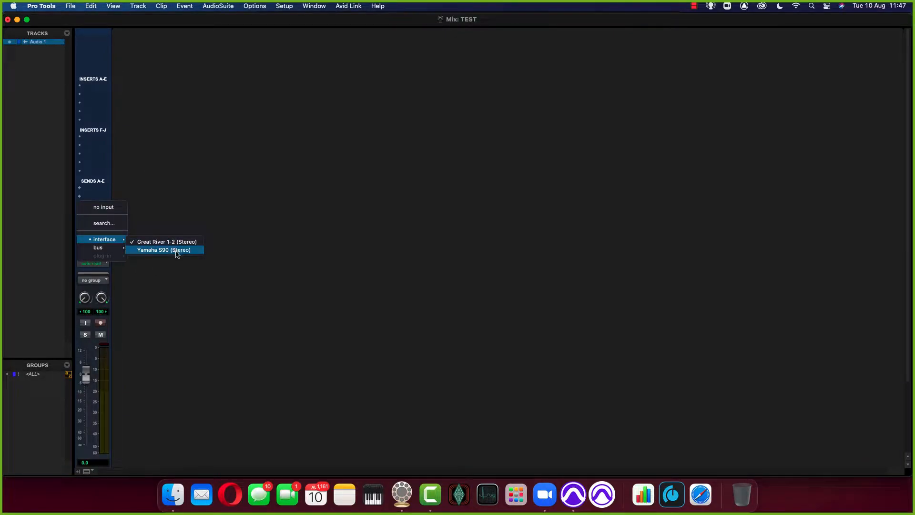
{"action": "left_click", "coordinate": [233, 237]}
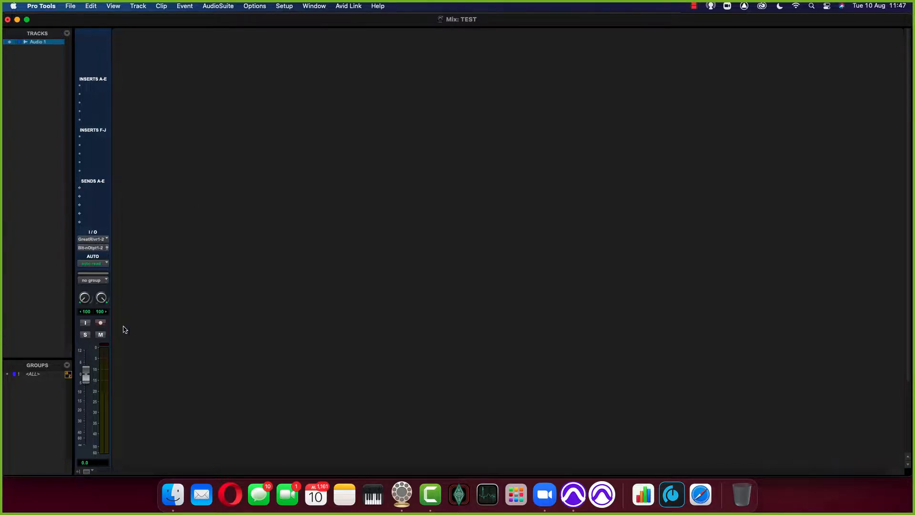
{"action": "scroll", "coordinate": [170, 353], "scroll_direction": "down", "scroll_amount": 3}
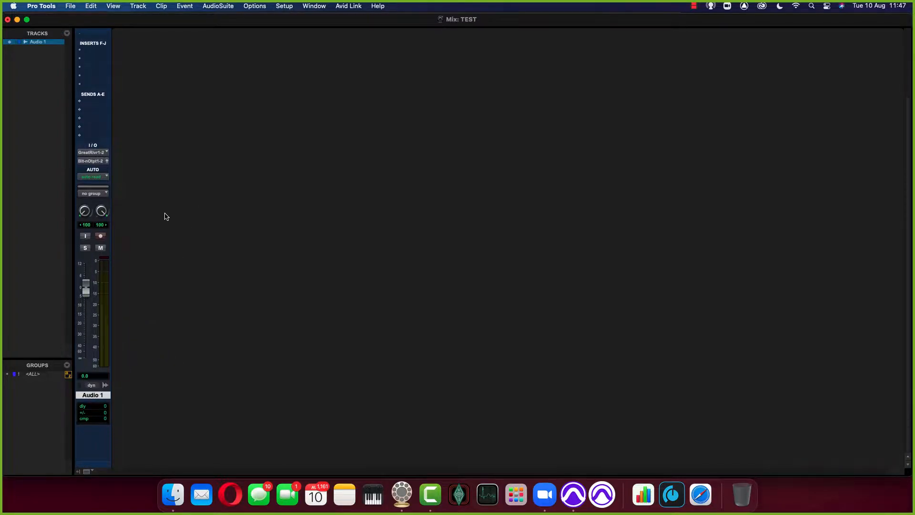
Step: Add one mono audio track in Samples to the session and look at the inputs offered for it
{"action": "key", "text": "super+shift+n"}
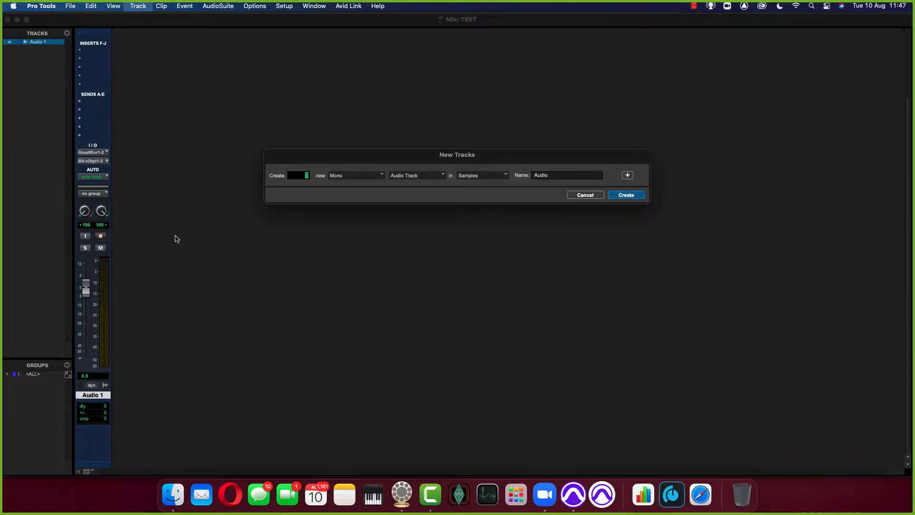
{"action": "key", "text": "Return"}
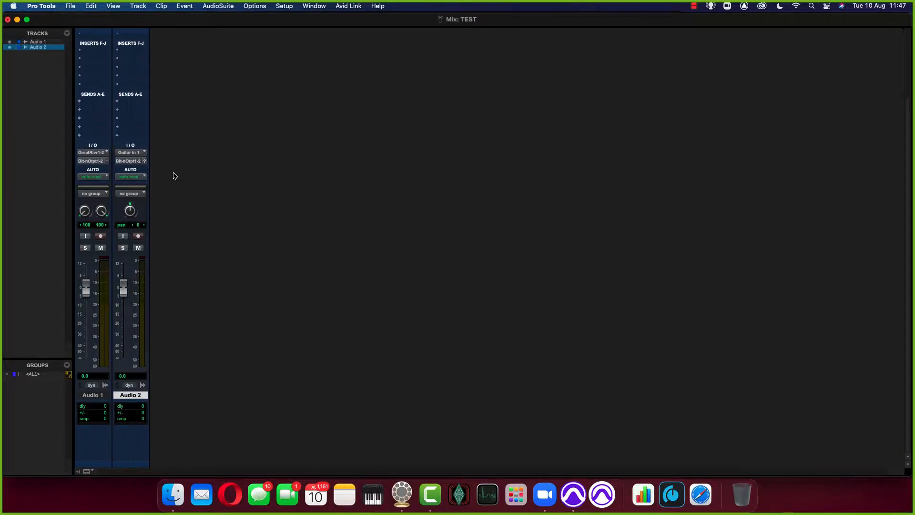
{"action": "left_click", "coordinate": [131, 152]}
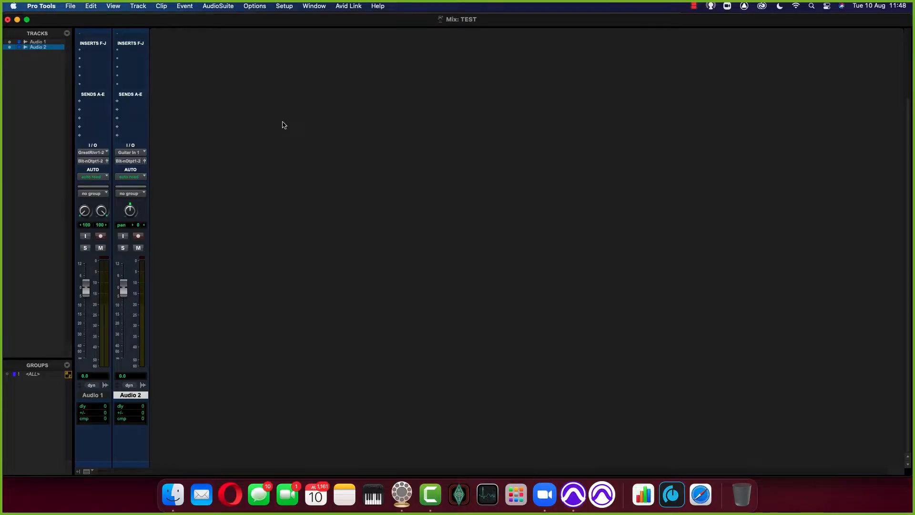
Step: Create a local session named TEST @ with the Stereo Mix I/O settings on the Desktop, saving the changes to the TEST session
{"action": "key", "text": "super+n"}
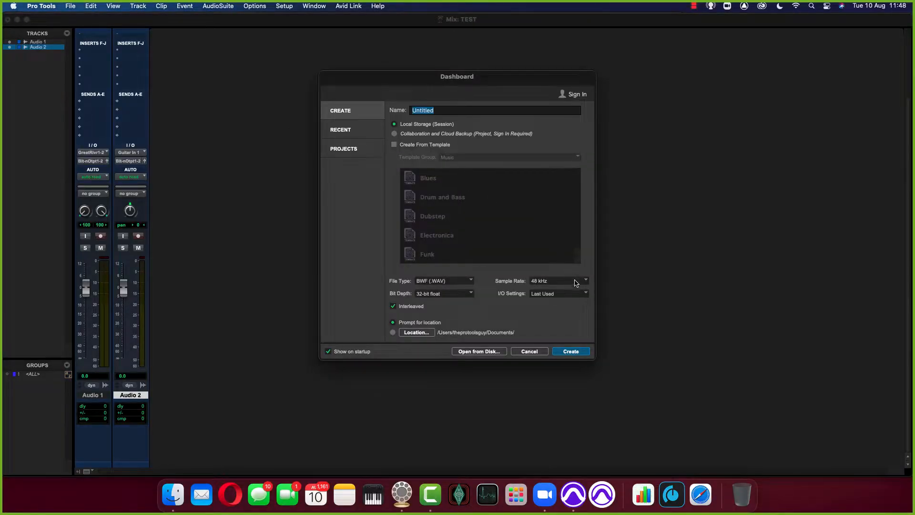
{"action": "left_click", "coordinate": [573, 295]}
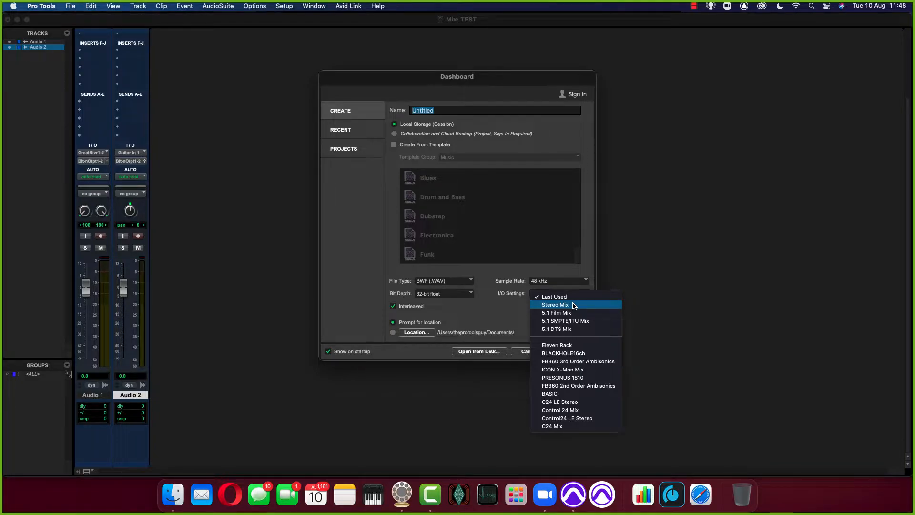
{"action": "left_click", "coordinate": [573, 305]}
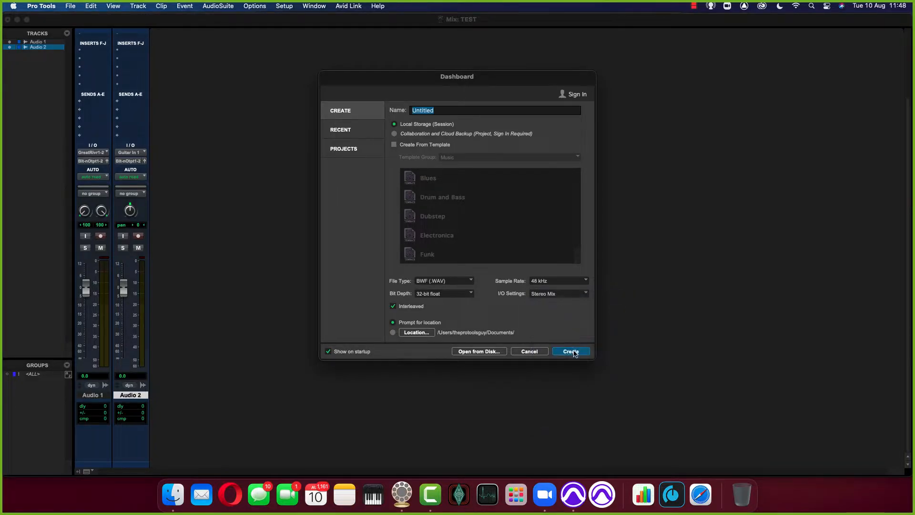
{"action": "type", "text": "TEST @"}
{"action": "key", "text": "Return"}
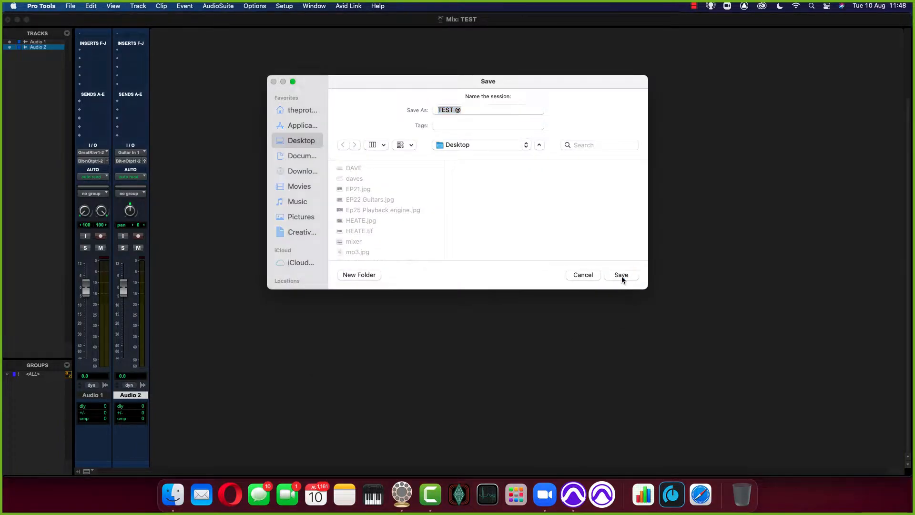
{"action": "left_click", "coordinate": [621, 276]}
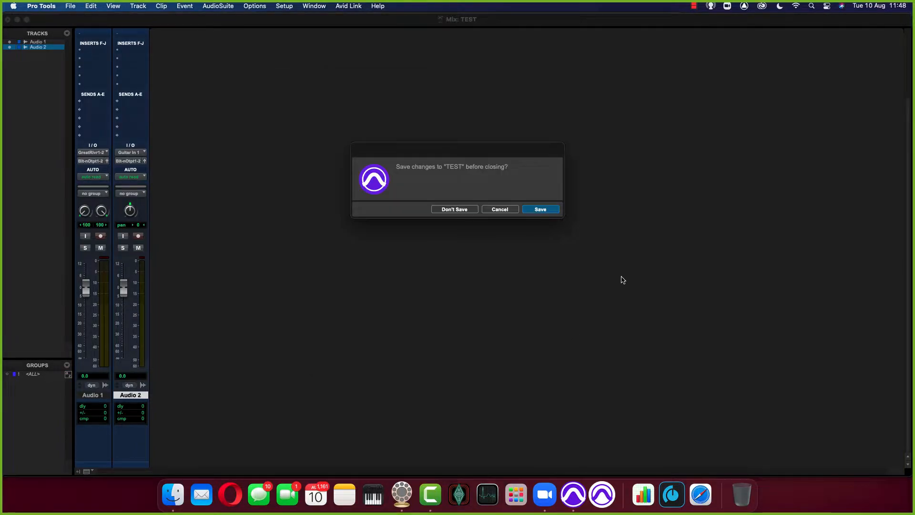
{"action": "left_click", "coordinate": [548, 210]}
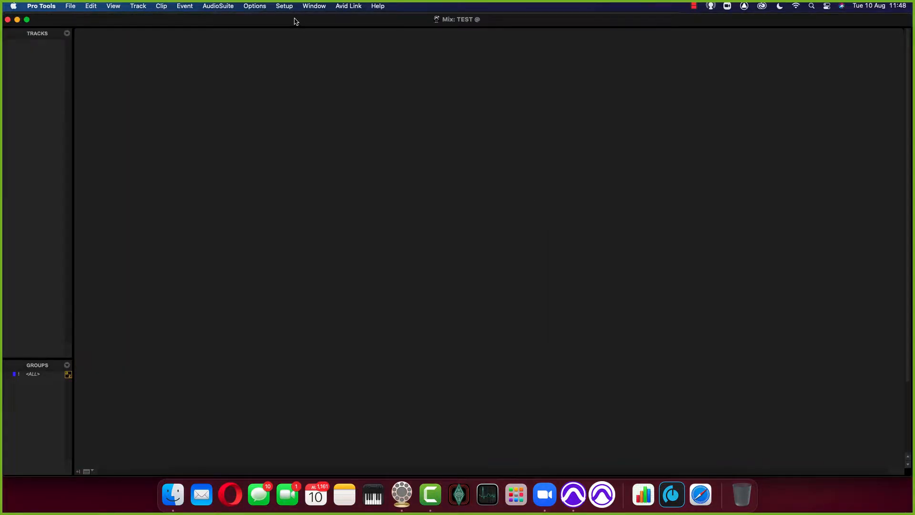
Step: Review the input, bus and output paths in the new session's I/O Setup
{"action": "left_click", "coordinate": [284, 6]}
{"action": "left_click", "coordinate": [293, 64]}
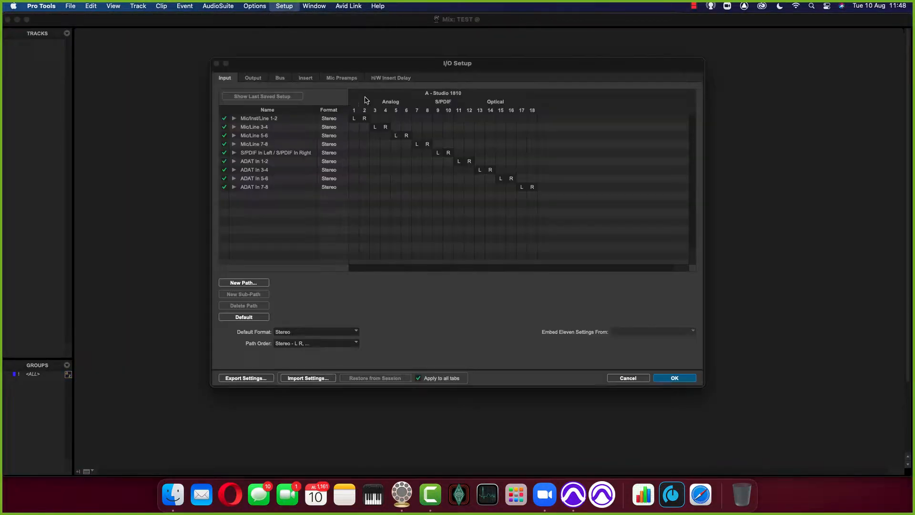
{"action": "left_click_drag", "start_coordinate": [320, 66], "coordinate": [309, 119]}
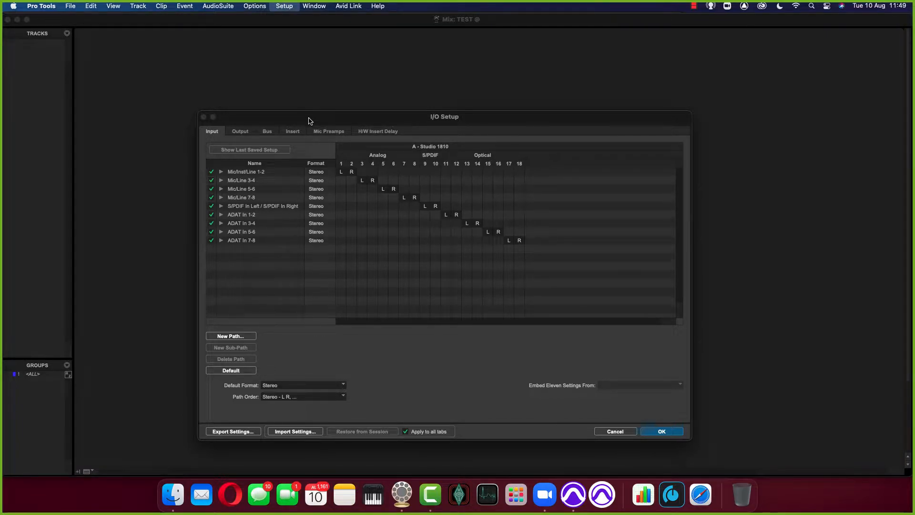
{"action": "left_click", "coordinate": [265, 132]}
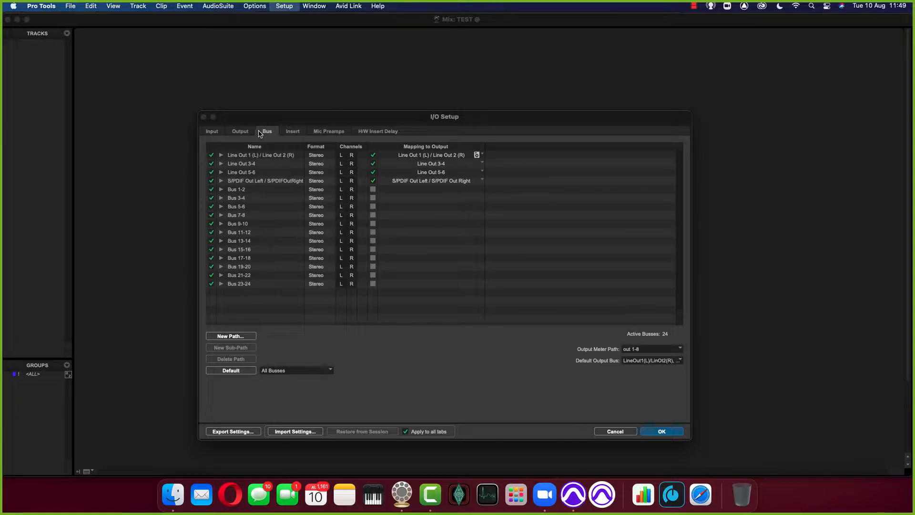
{"action": "left_click", "coordinate": [234, 132]}
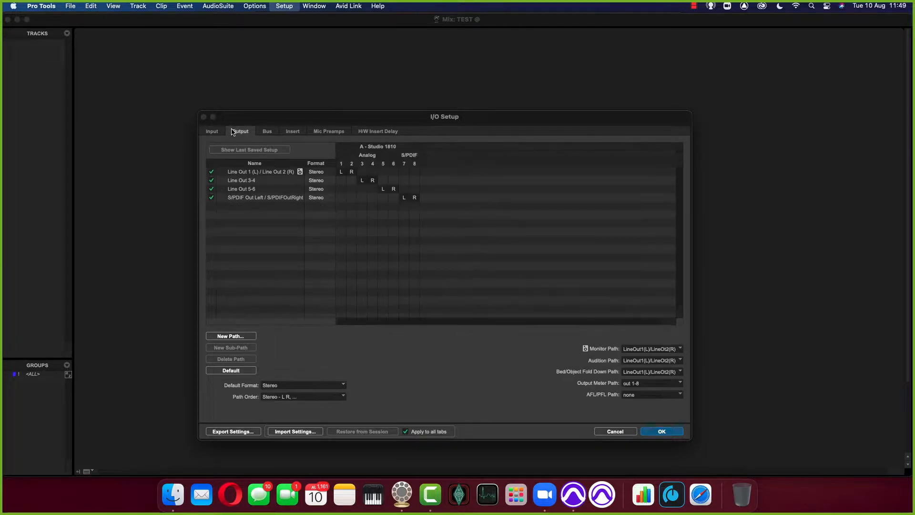
{"action": "left_click", "coordinate": [215, 133]}
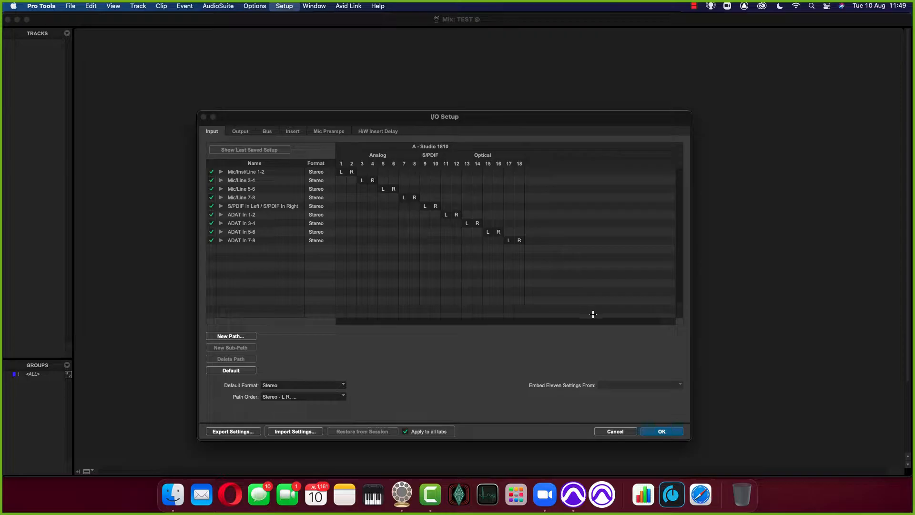
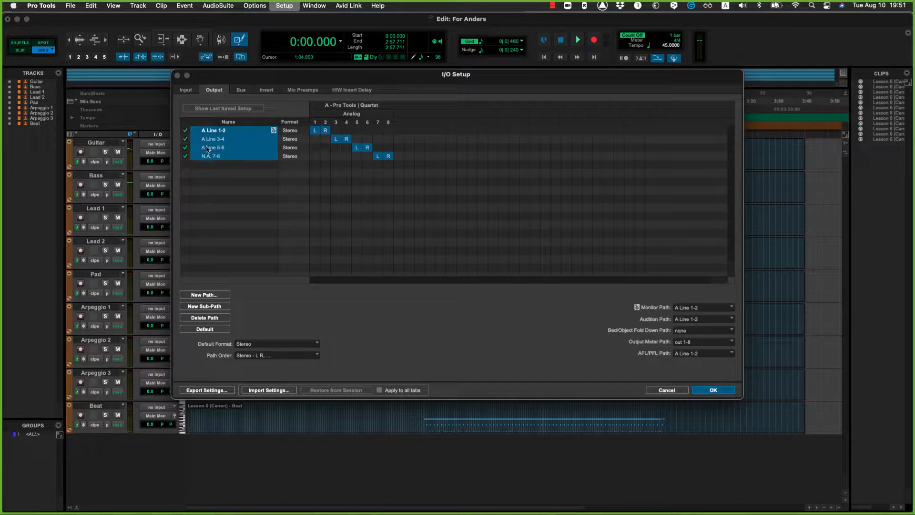
Step: Delete every selected output path and all the bus paths in the I/O Setup, and apply the changes
{"action": "left_click", "coordinate": [214, 318]}
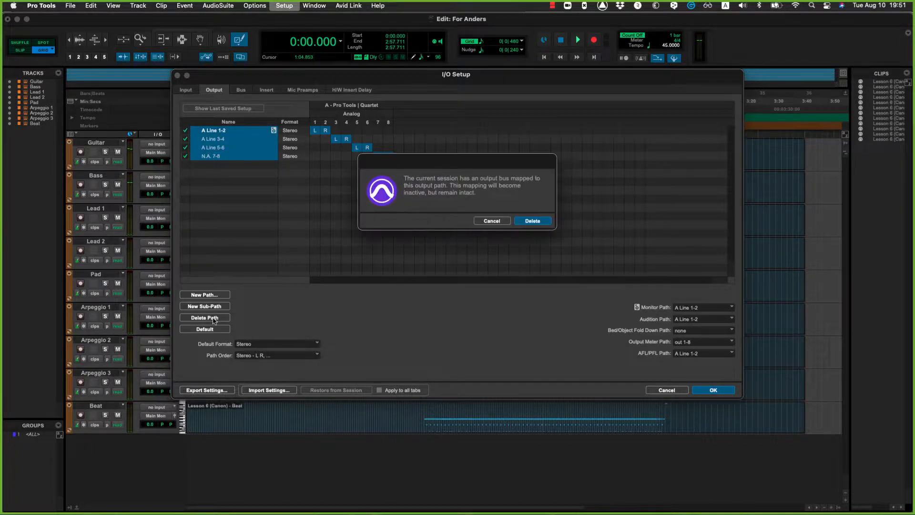
{"action": "left_click", "coordinate": [531, 225]}
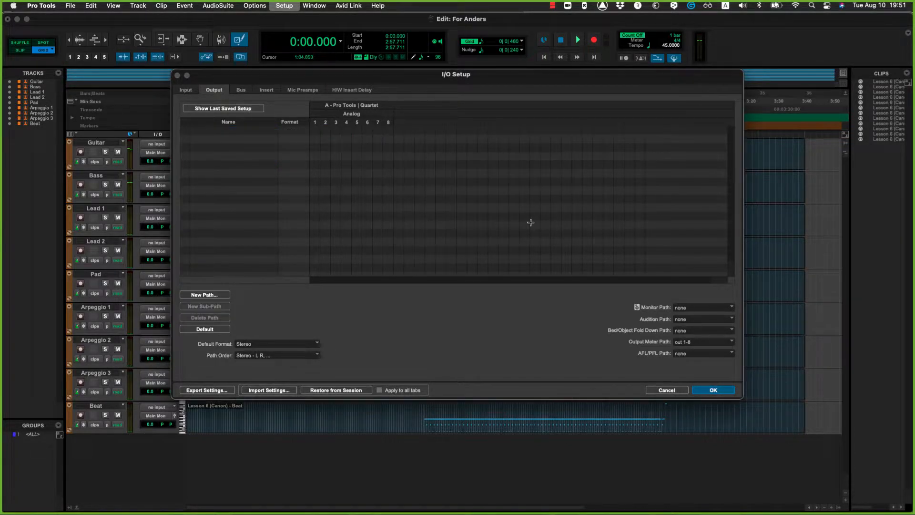
{"action": "left_click", "coordinate": [241, 90]}
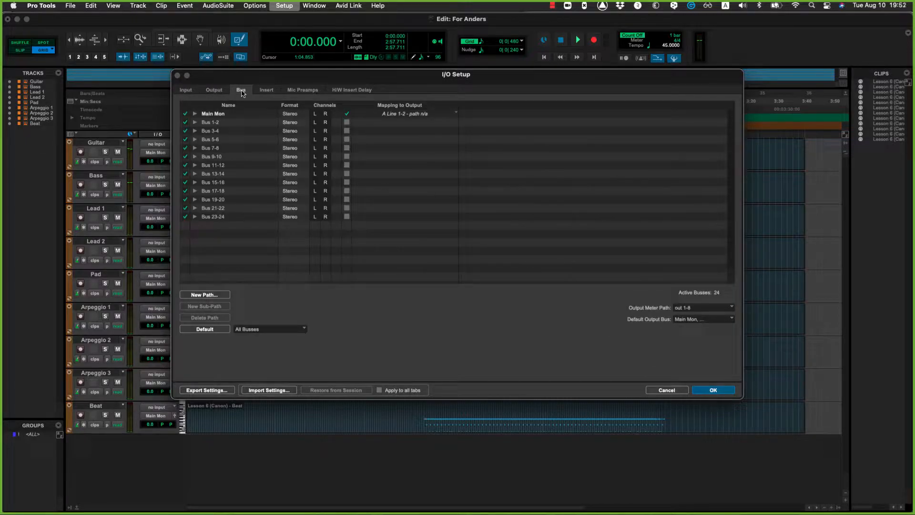
{"action": "left_click", "coordinate": [219, 217], "text": "alt"}
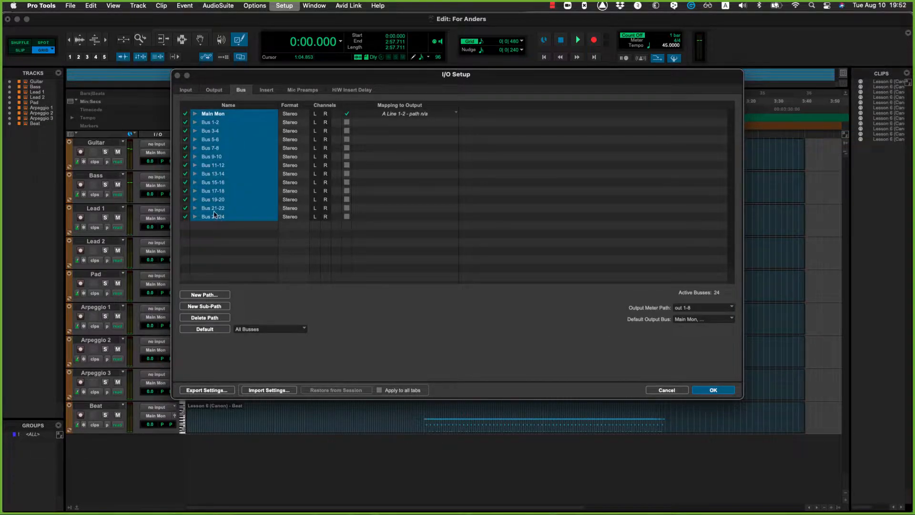
{"action": "left_click", "coordinate": [205, 317]}
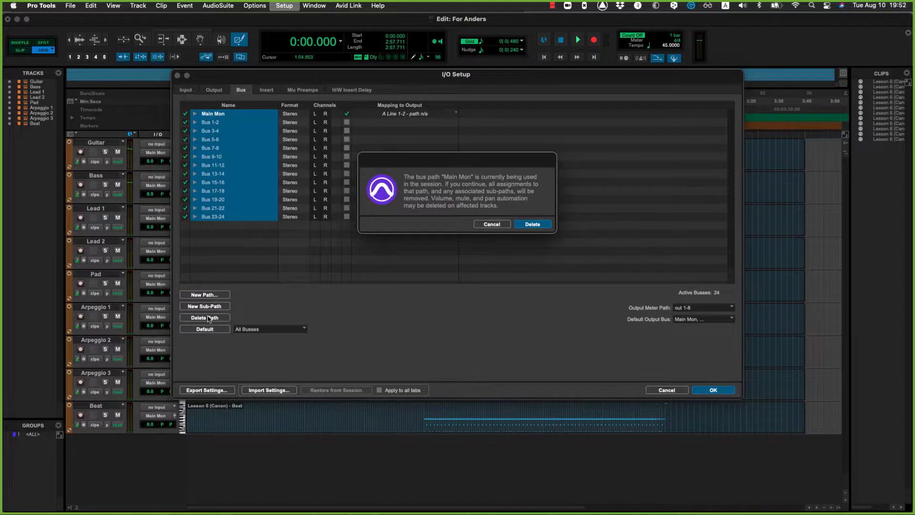
{"action": "left_click", "coordinate": [533, 224]}
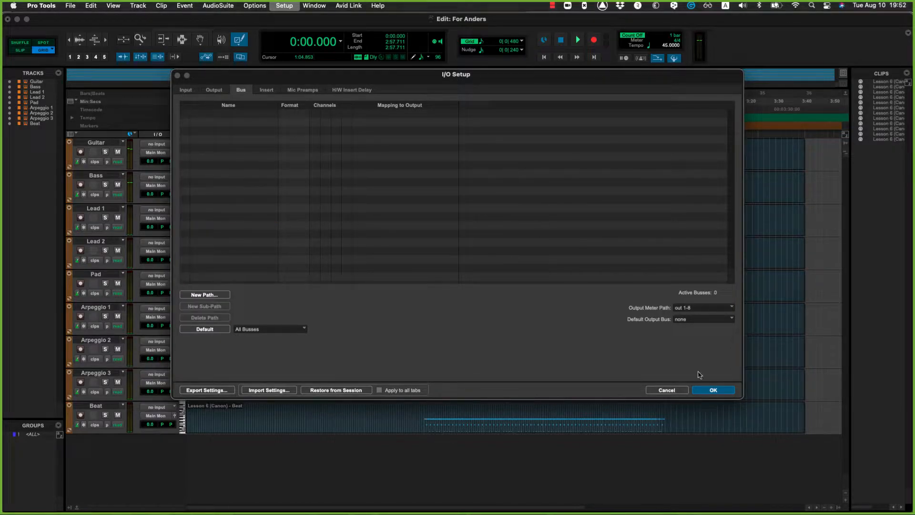
{"action": "left_click", "coordinate": [715, 390]}
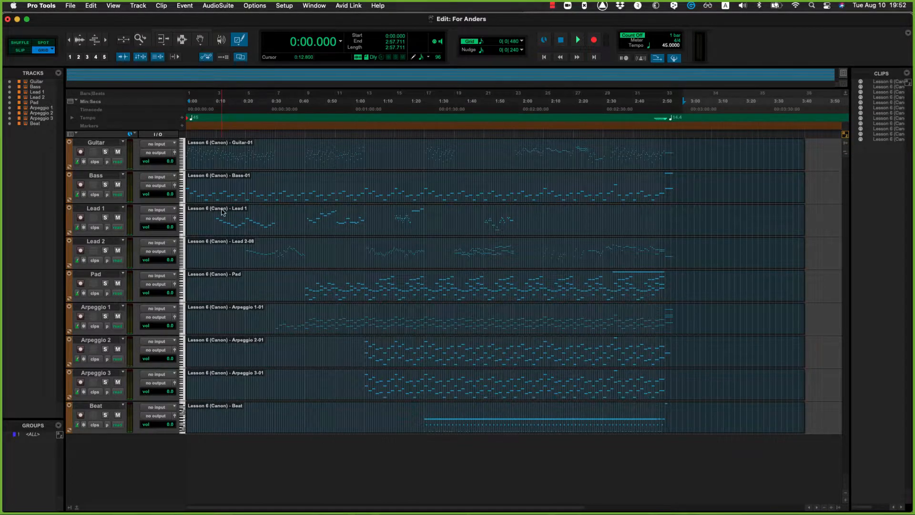
Step: Check the output choices for the Guitar track, and create the default stereo output paths in the I/O Setup
{"action": "left_click", "coordinate": [157, 153]}
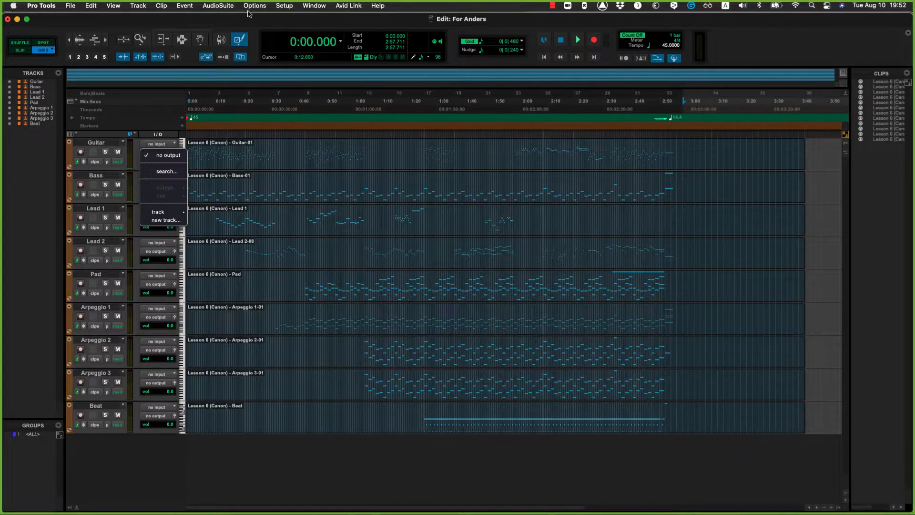
{"action": "left_click", "coordinate": [281, 10]}
{"action": "left_click", "coordinate": [283, 7]}
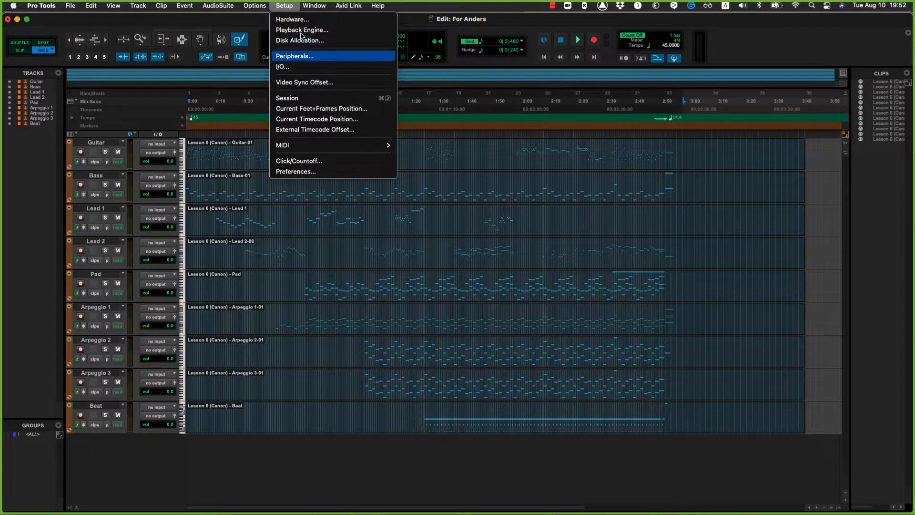
{"action": "left_click", "coordinate": [294, 67]}
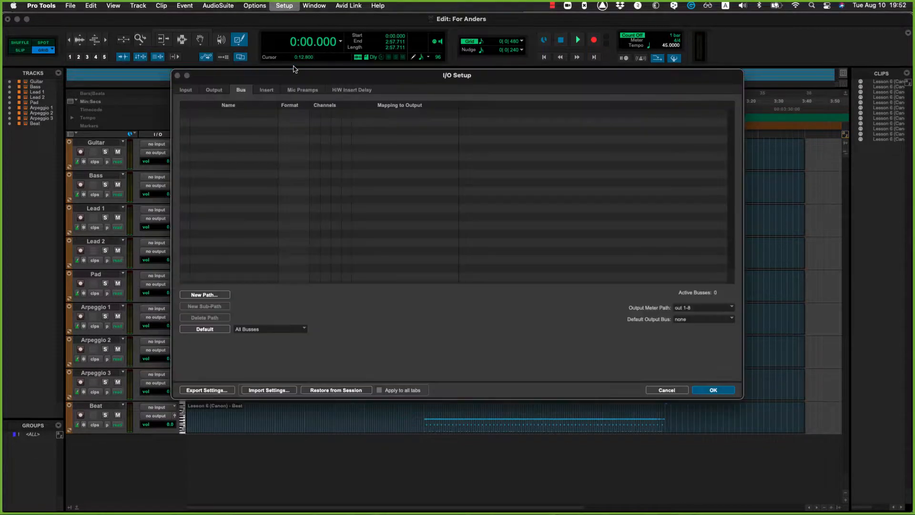
{"action": "left_click", "coordinate": [213, 91]}
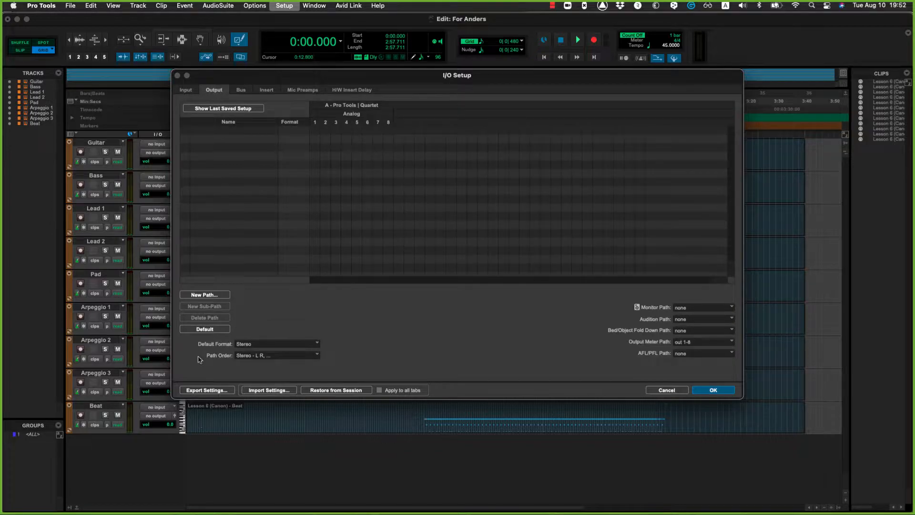
{"action": "left_click", "coordinate": [206, 330]}
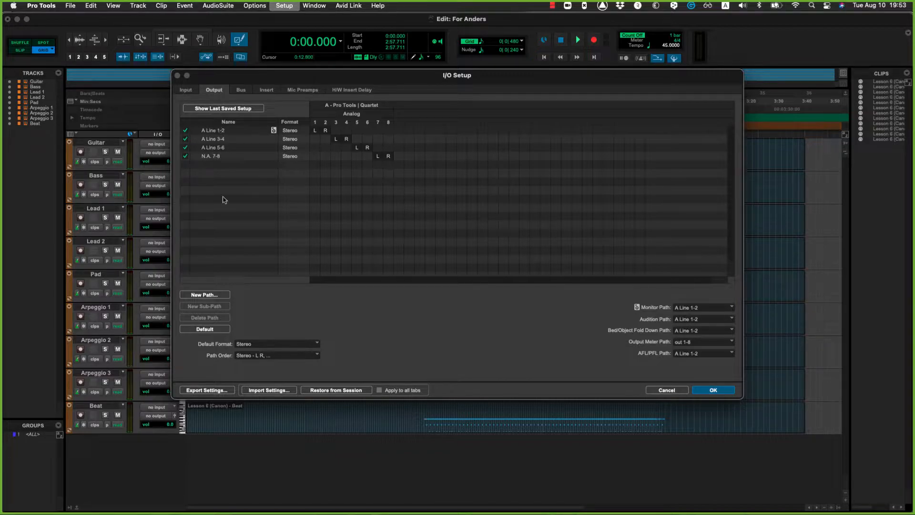
Step: Delete the four busses mapped to the default outputs, review the remaining input and output paths, and apply the I/O Setup
{"action": "left_click", "coordinate": [185, 92]}
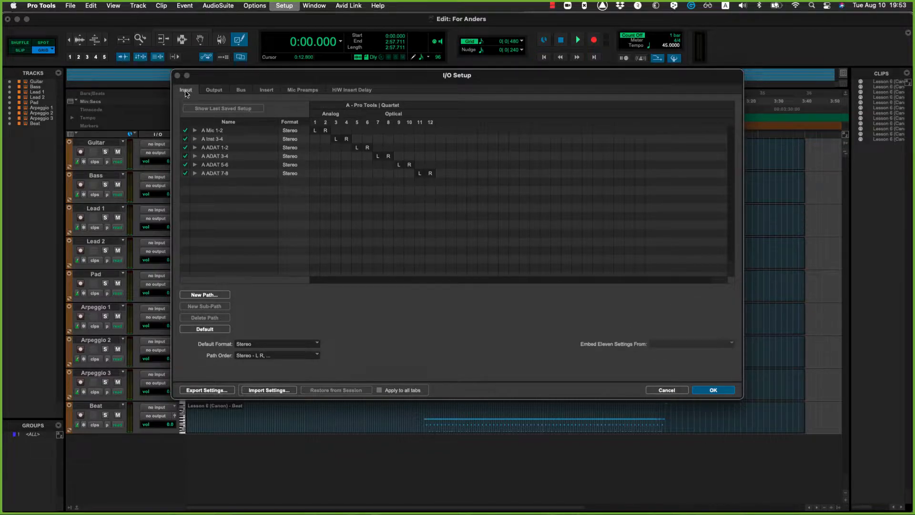
{"action": "left_click", "coordinate": [208, 92]}
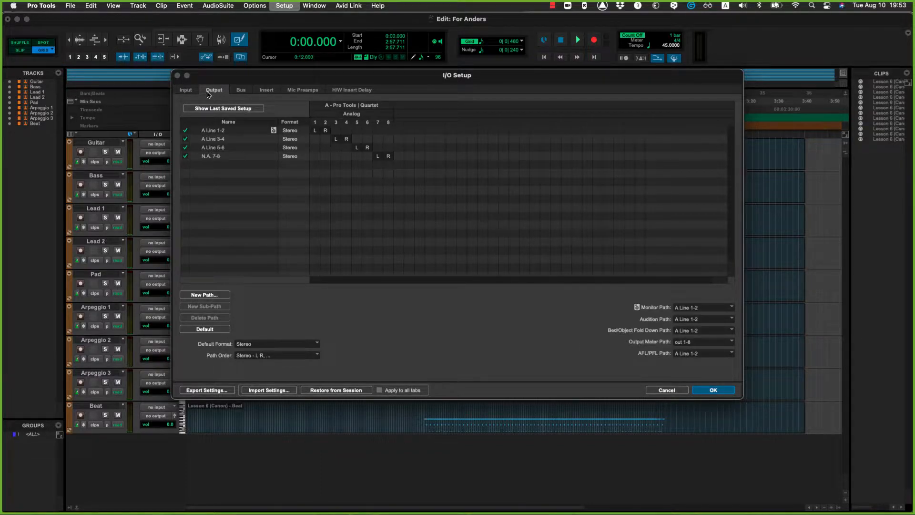
{"action": "left_click", "coordinate": [239, 91]}
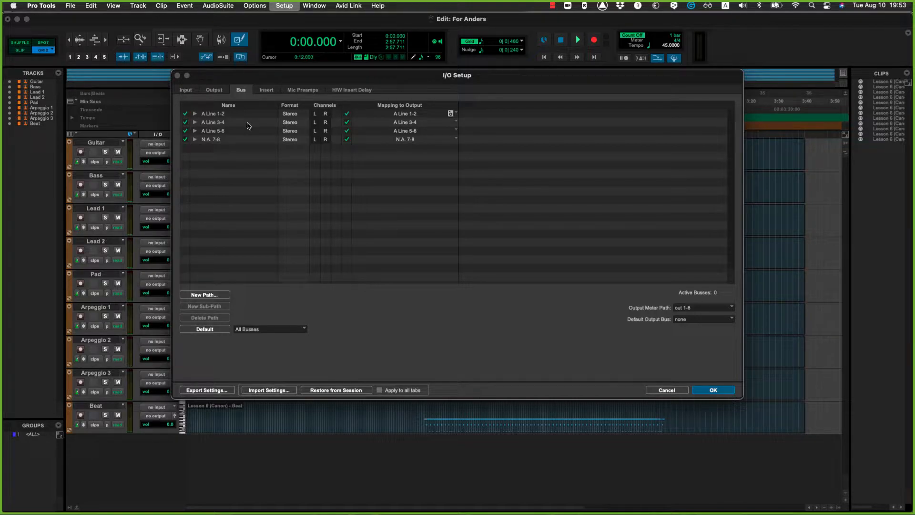
{"action": "left_click", "coordinate": [218, 91]}
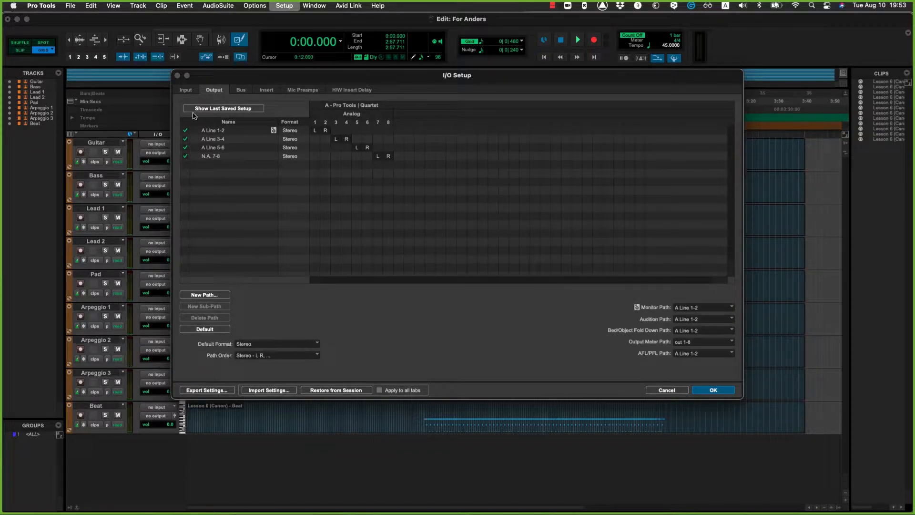
{"action": "left_click", "coordinate": [246, 91]}
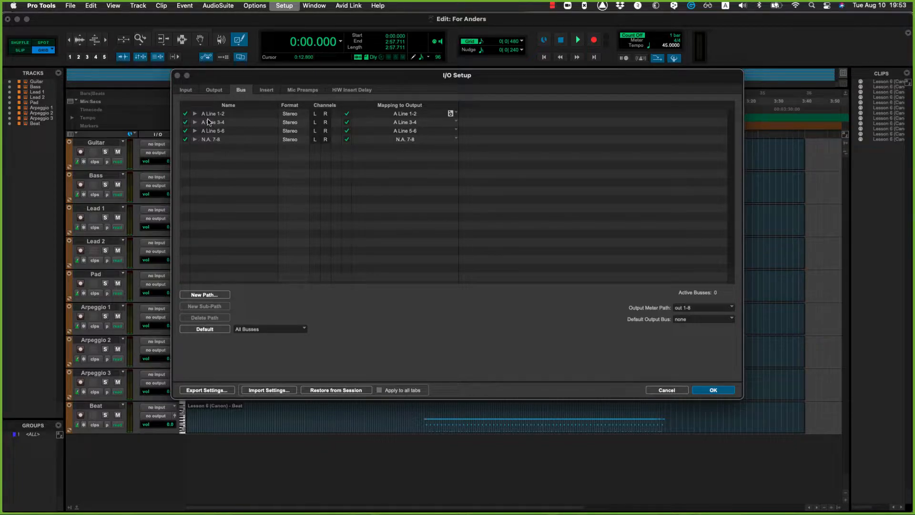
{"action": "key", "text": "super+a"}
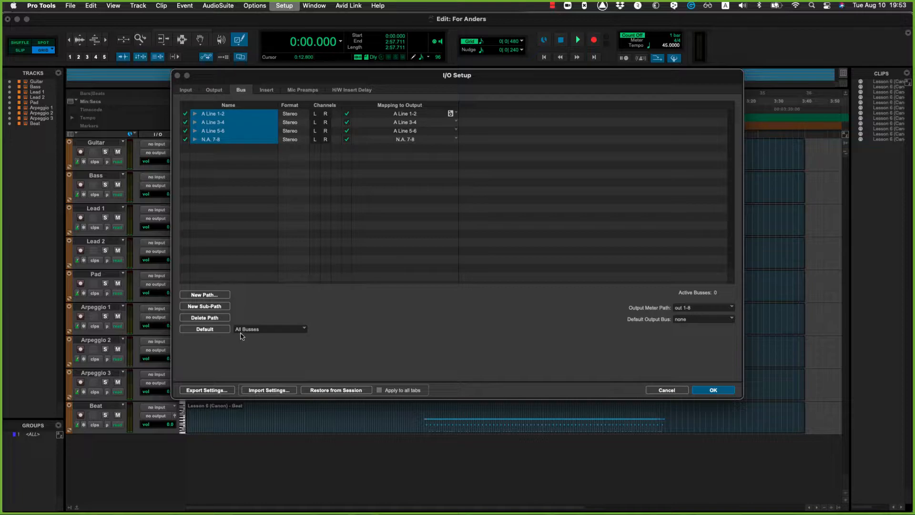
{"action": "left_click", "coordinate": [213, 318]}
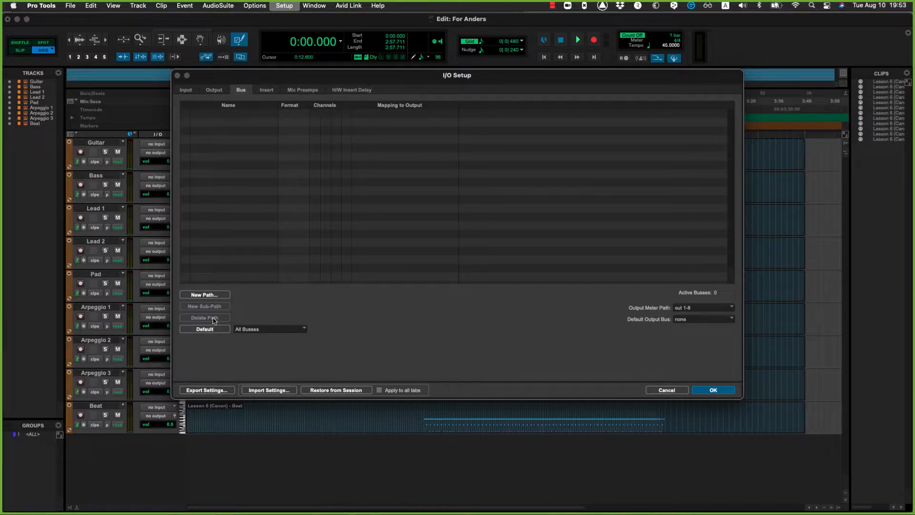
{"action": "left_click", "coordinate": [186, 90]}
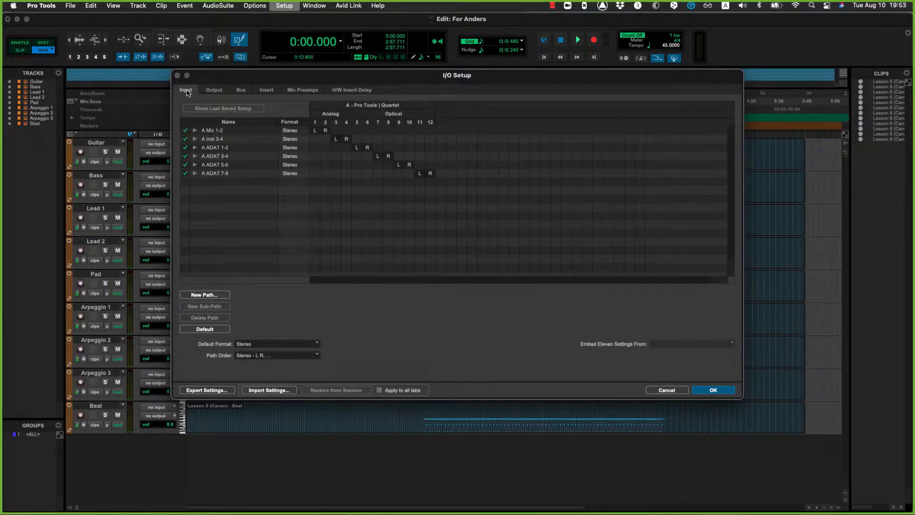
{"action": "left_click", "coordinate": [212, 94]}
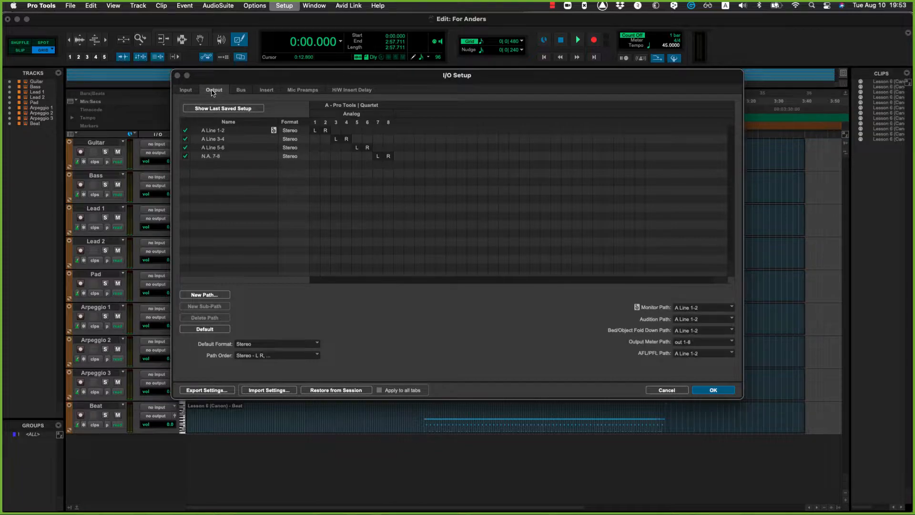
{"action": "left_click", "coordinate": [245, 91]}
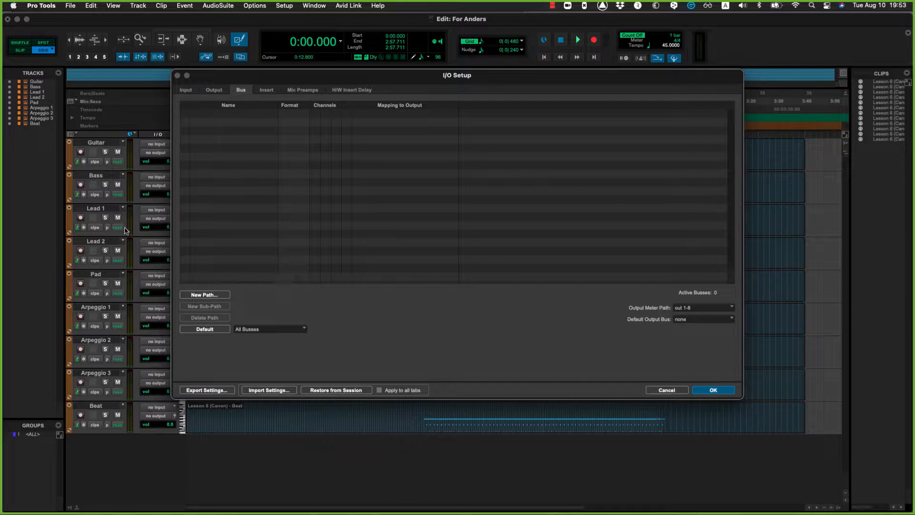
{"action": "key", "text": "Return"}
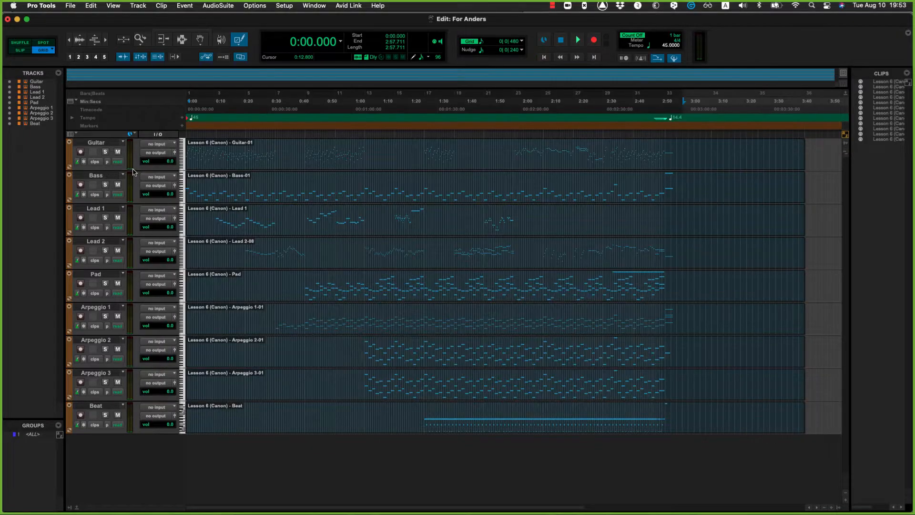
Step: Examine which inputs and outputs are offered for the Guitar track
{"action": "left_click", "coordinate": [157, 145]}
{"action": "left_click", "coordinate": [298, 295]}
{"action": "left_click", "coordinate": [158, 152]}
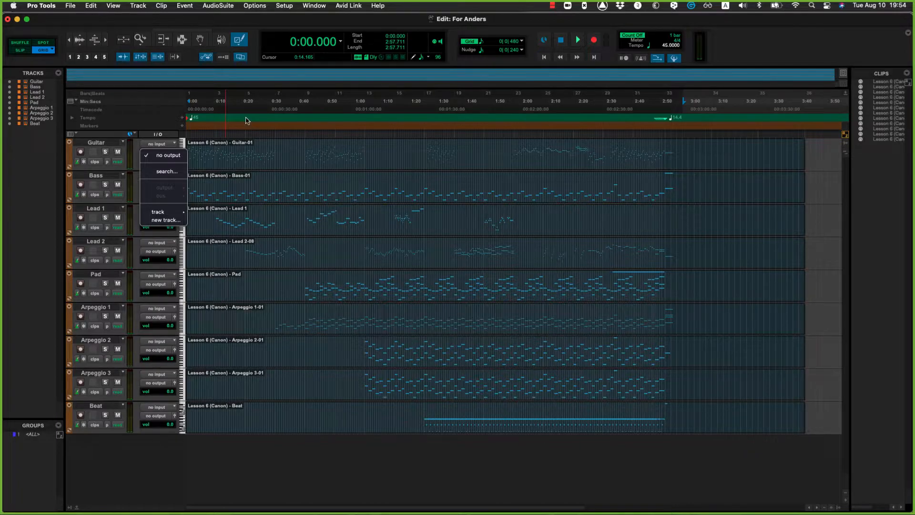
{"action": "left_click", "coordinate": [286, 8]}
Step: Start a set of new bus paths in the I/O Setup with one stereo path named Man Mon
{"action": "left_click", "coordinate": [285, 6]}
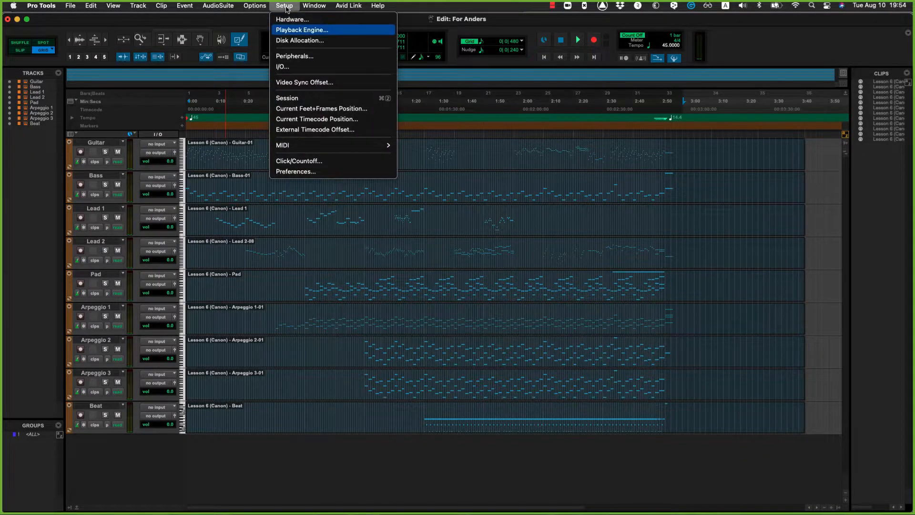
{"action": "left_click", "coordinate": [294, 71]}
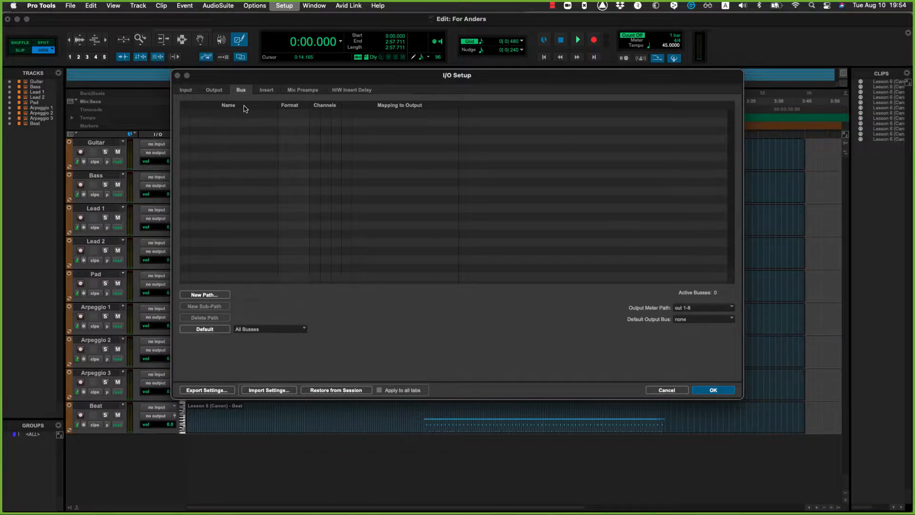
{"action": "key", "text": "super+n"}
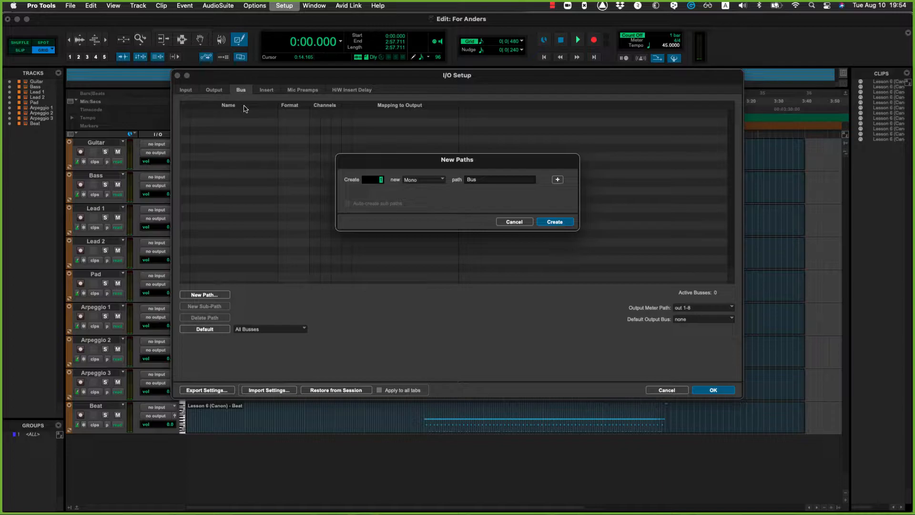
{"action": "key", "text": "super+Right"}
{"action": "key", "text": "Tab"}
{"action": "type", "text": "Man Mon"}
Step: Add two stereo Cue paths and five stereo Sub paths to the new bus paths, and create them all
{"action": "key", "text": "super+shift+Down"}
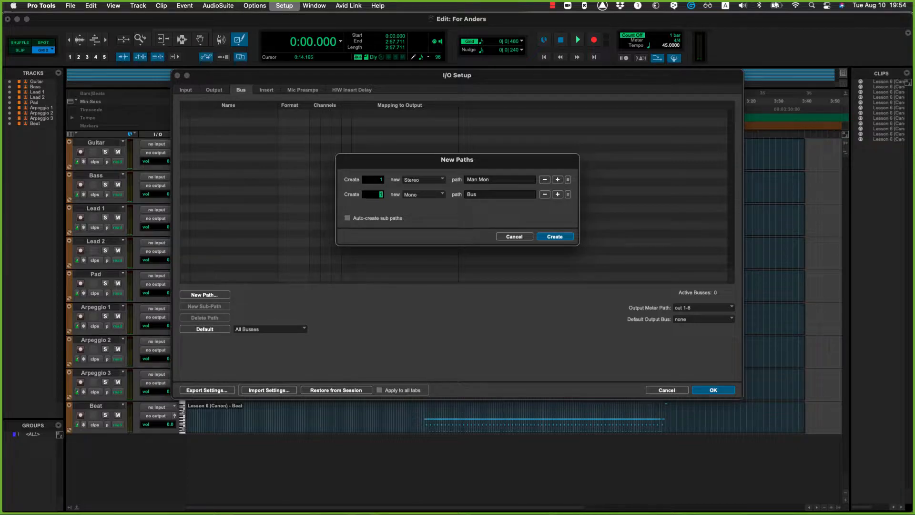
{"action": "key", "text": "super+Right"}
{"action": "key", "text": "Tab"}
{"action": "type", "text": "Cue"}
{"action": "key", "text": "super+plus"}
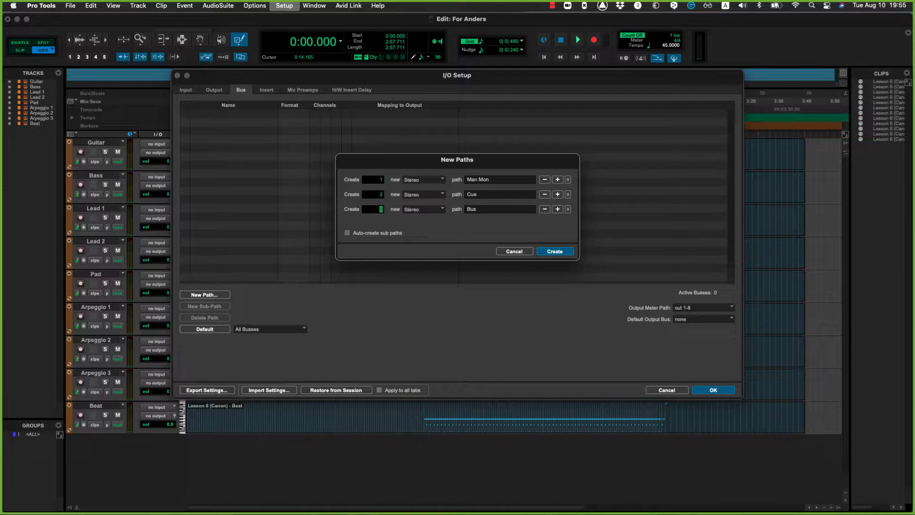
{"action": "type", "text": "Sub"}
{"action": "key", "text": "Return"}
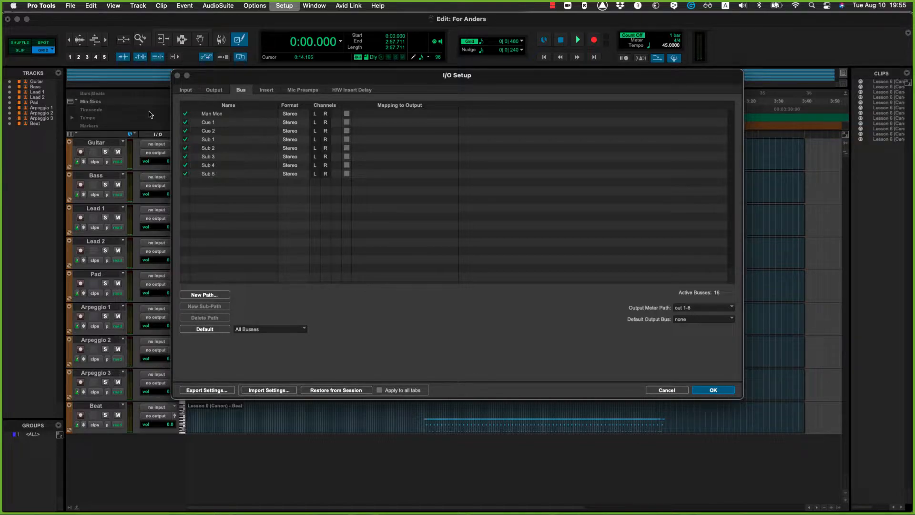
Step: Check the output paths, and map the Man Mon bus to the A Line 1-2 output
{"action": "left_click", "coordinate": [209, 90]}
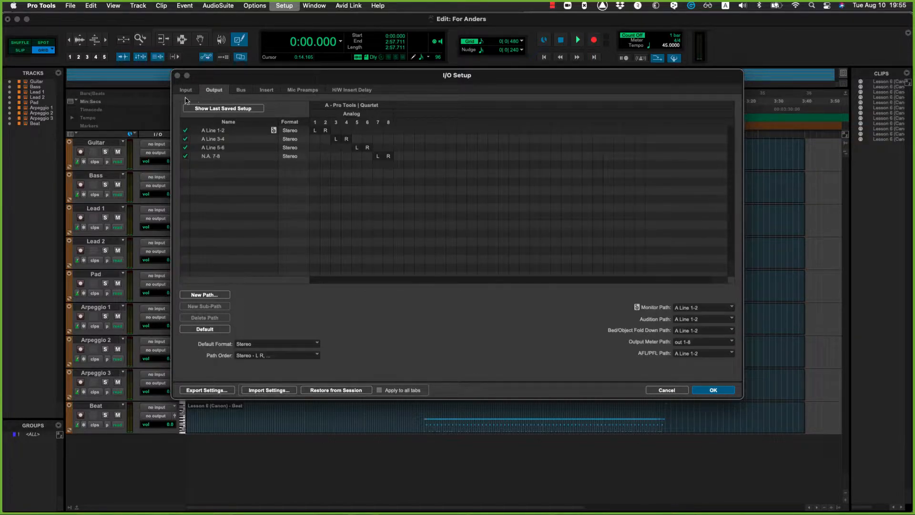
{"action": "left_click", "coordinate": [240, 91]}
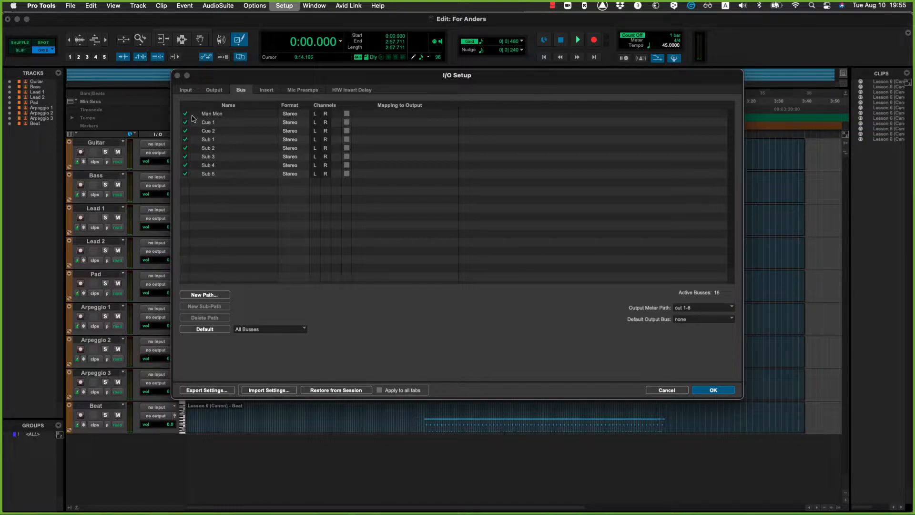
{"action": "left_click", "coordinate": [347, 114]}
{"action": "left_click", "coordinate": [405, 115]}
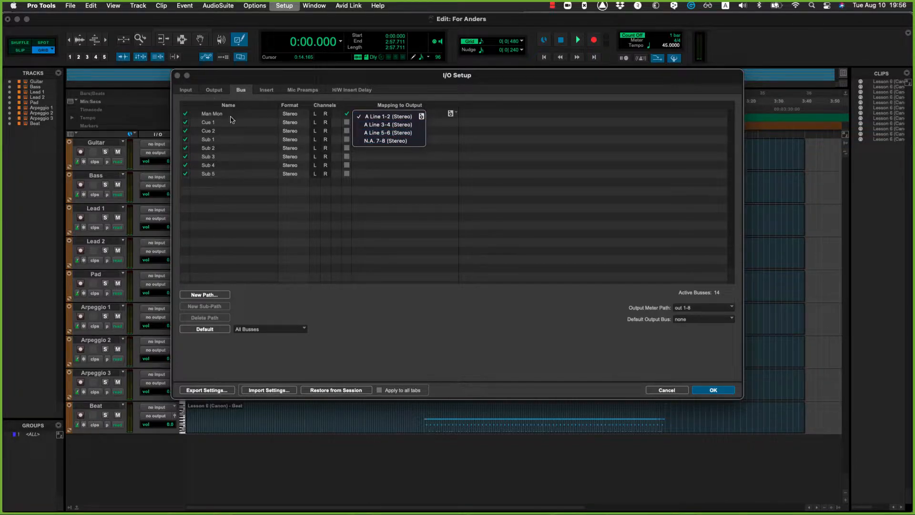
{"action": "left_click", "coordinate": [409, 197]}
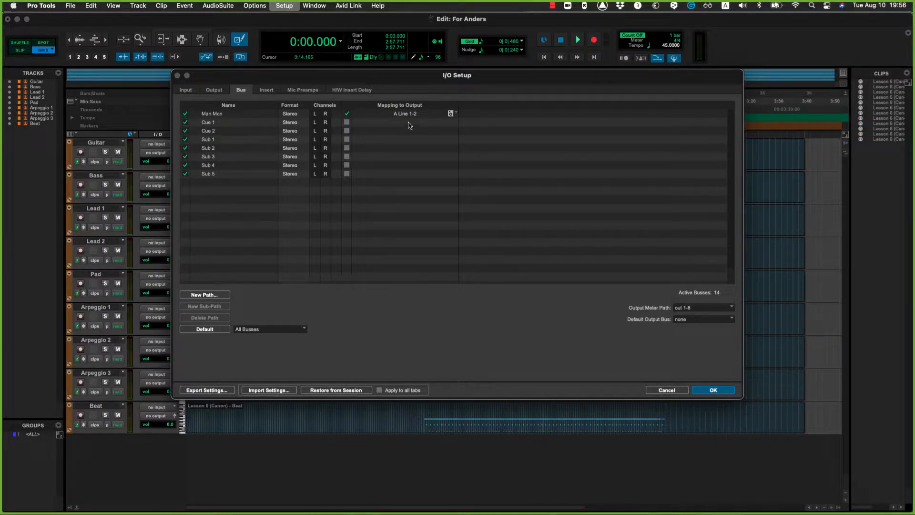
Step: Map the Cue 1 bus to the A Line 3-4 output and the Cue 2 bus to A Line 5-6
{"action": "left_click", "coordinate": [347, 122]}
{"action": "left_click", "coordinate": [382, 122]}
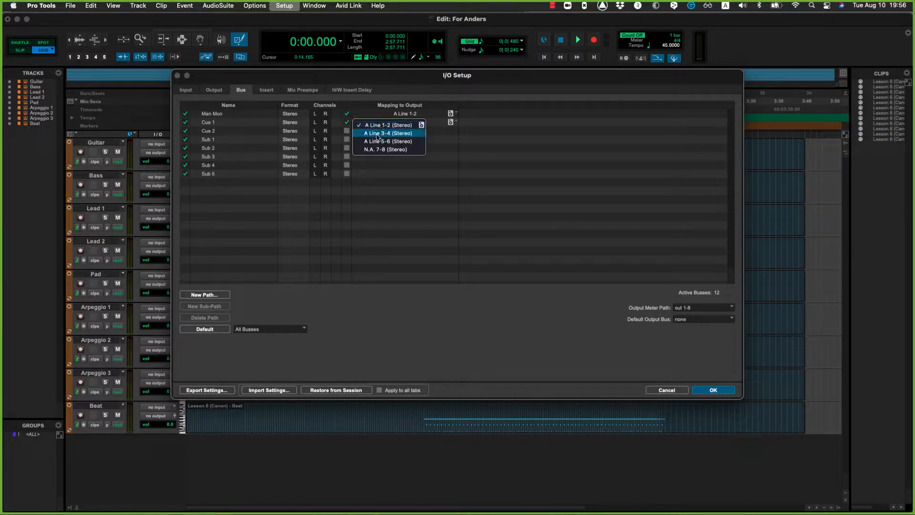
{"action": "left_click", "coordinate": [376, 134]}
{"action": "left_click", "coordinate": [346, 131]}
{"action": "left_click", "coordinate": [378, 134]}
{"action": "left_click", "coordinate": [381, 150]}
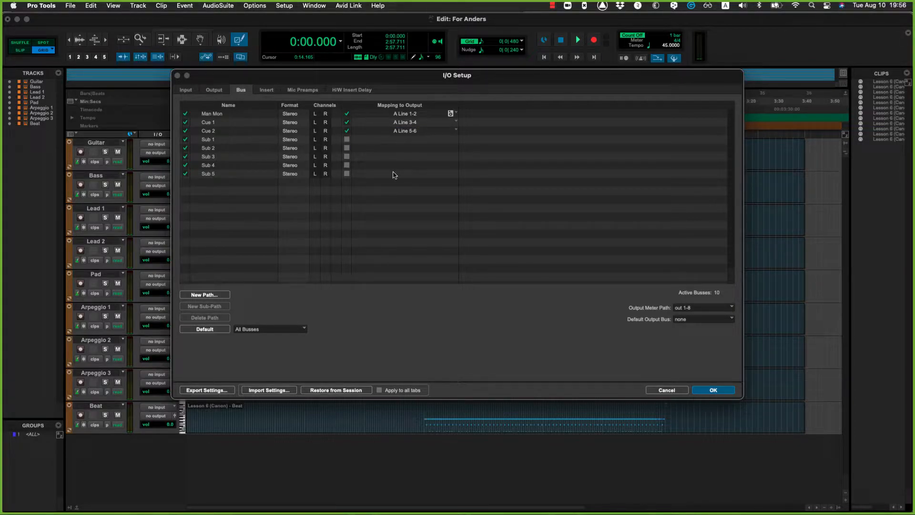
Step: Review the input, output and bus paths, and apply the I/O Setup changes
{"action": "left_click", "coordinate": [186, 91]}
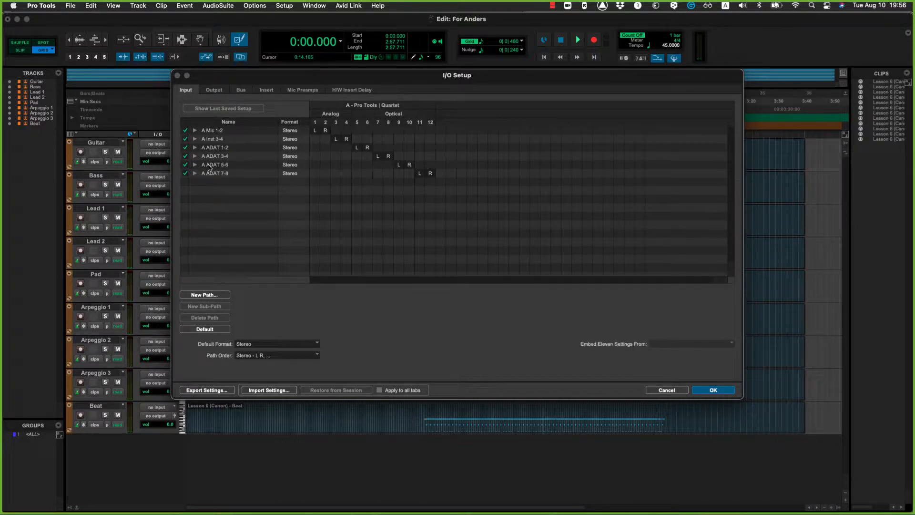
{"action": "left_click", "coordinate": [214, 90]}
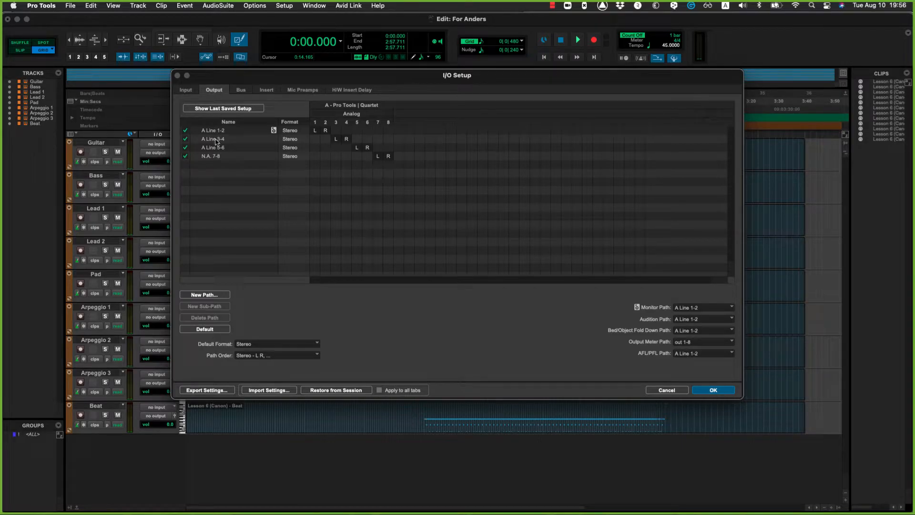
{"action": "left_click", "coordinate": [240, 93]}
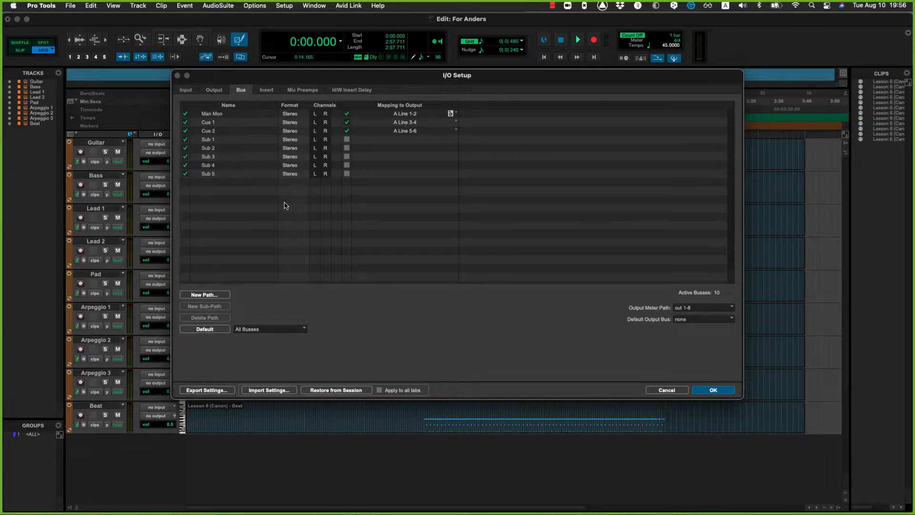
{"action": "left_click", "coordinate": [713, 390]}
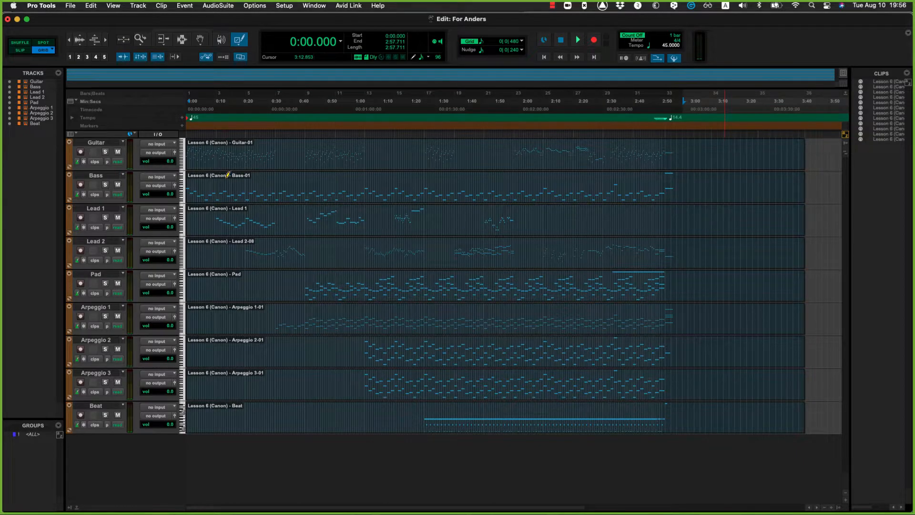
Step: Examine which output paths and busses are offered as the Guitar track's output
{"action": "left_click", "coordinate": [159, 156]}
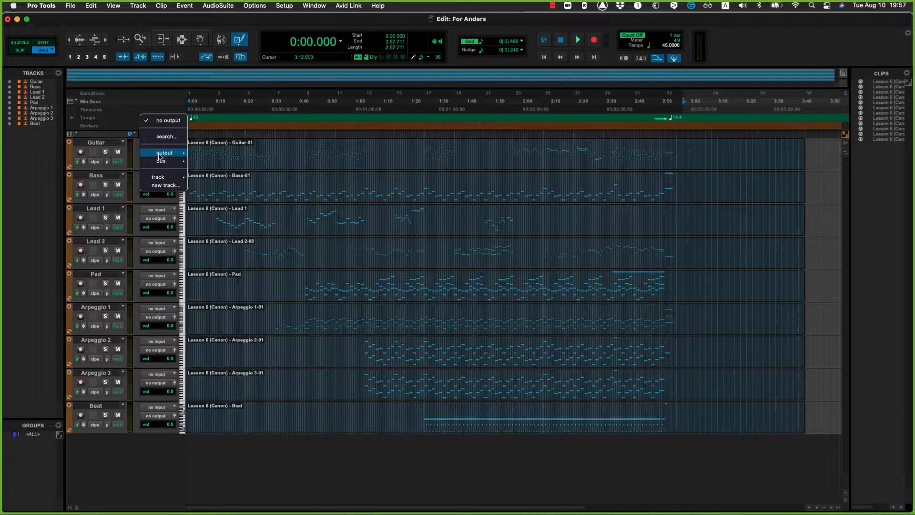
{"action": "mouse_move", "coordinate": [159, 156]}
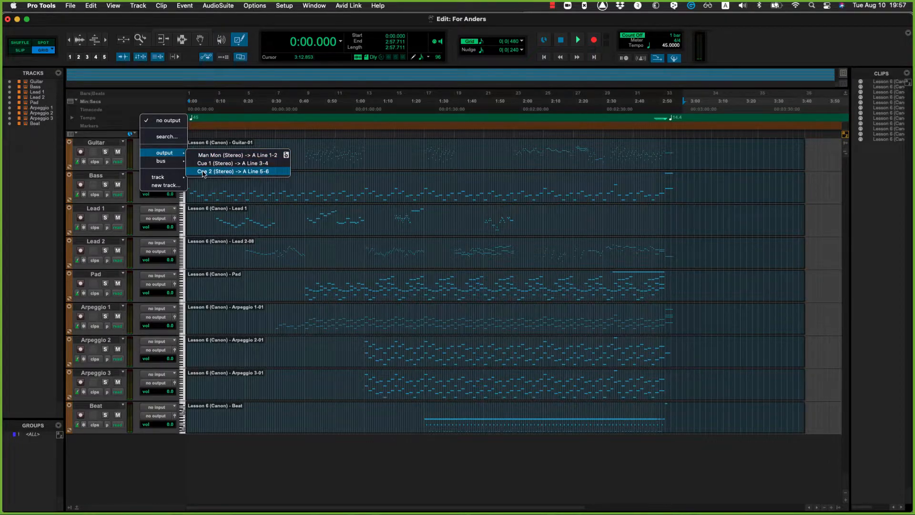
{"action": "left_click", "coordinate": [265, 172]}
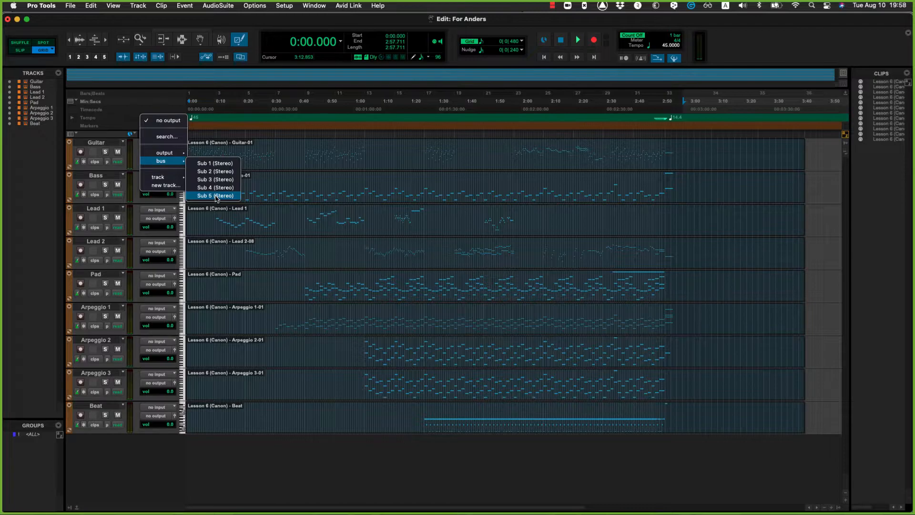
{"action": "left_click", "coordinate": [282, 8]}
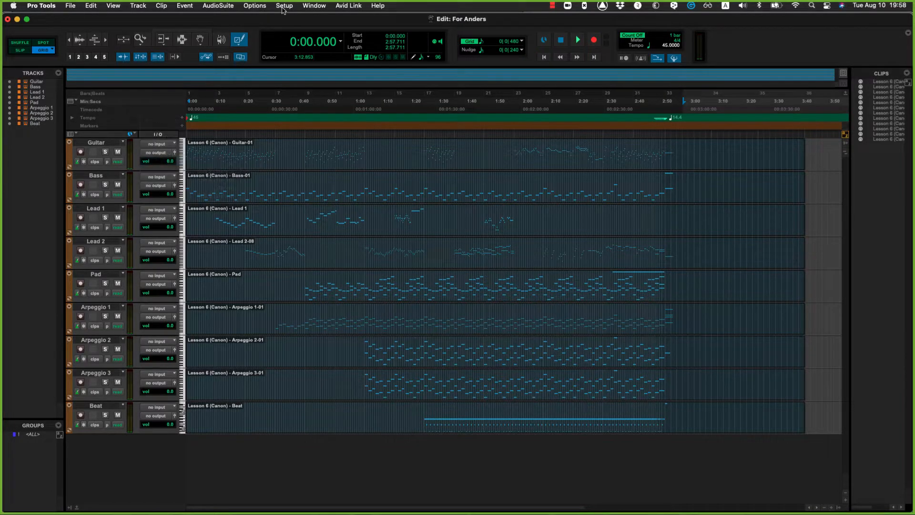
Step: In the I/O Setup, swap the cue mappings so Cue 1 goes to A Line 5-6 and Cue 2 to A Line 3-4, and view the output paths
{"action": "left_click", "coordinate": [282, 8]}
{"action": "left_click", "coordinate": [309, 65]}
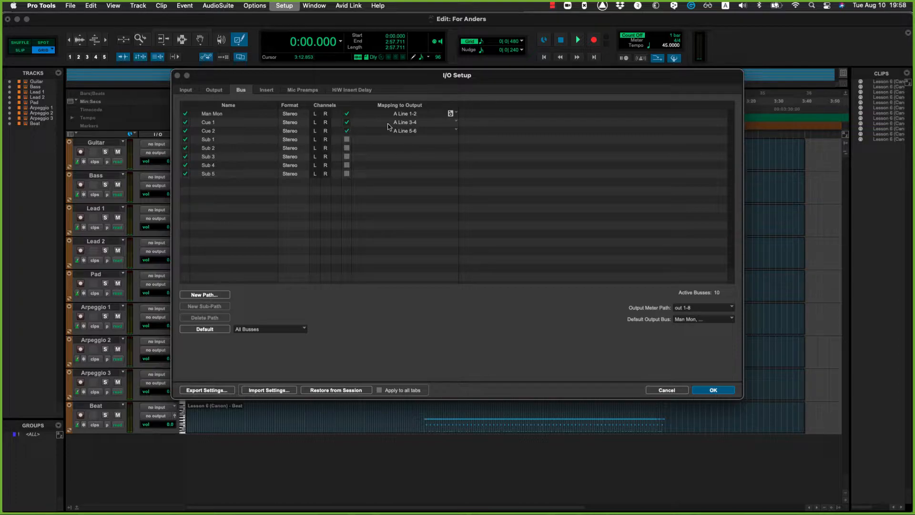
{"action": "left_click", "coordinate": [388, 123]}
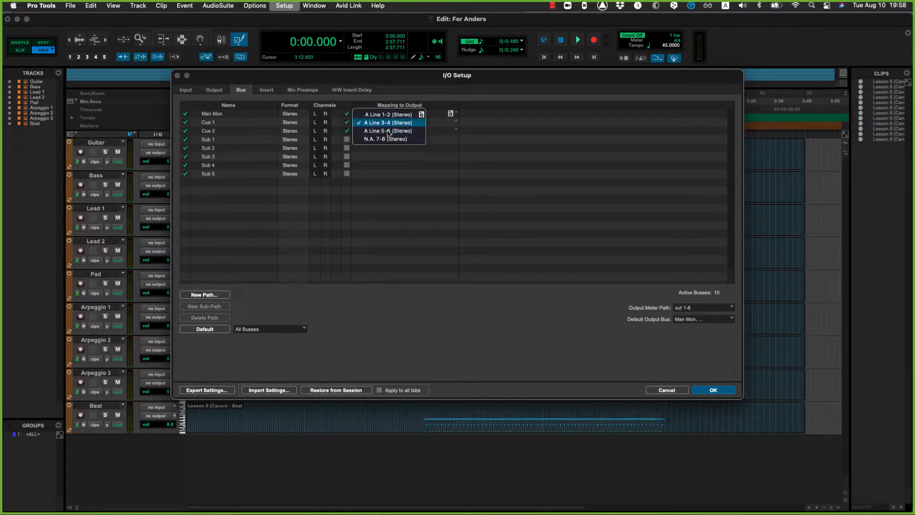
{"action": "left_click", "coordinate": [389, 130]}
{"action": "left_click", "coordinate": [395, 123]}
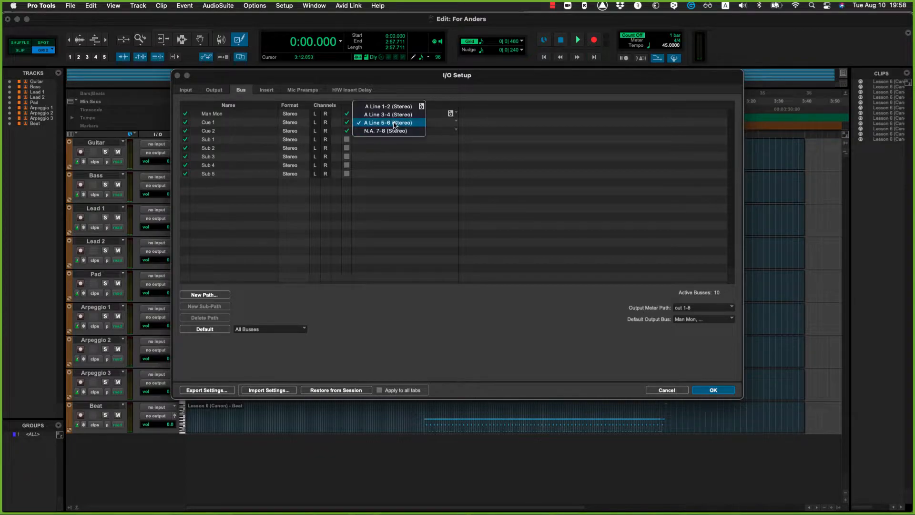
{"action": "left_click", "coordinate": [395, 116]}
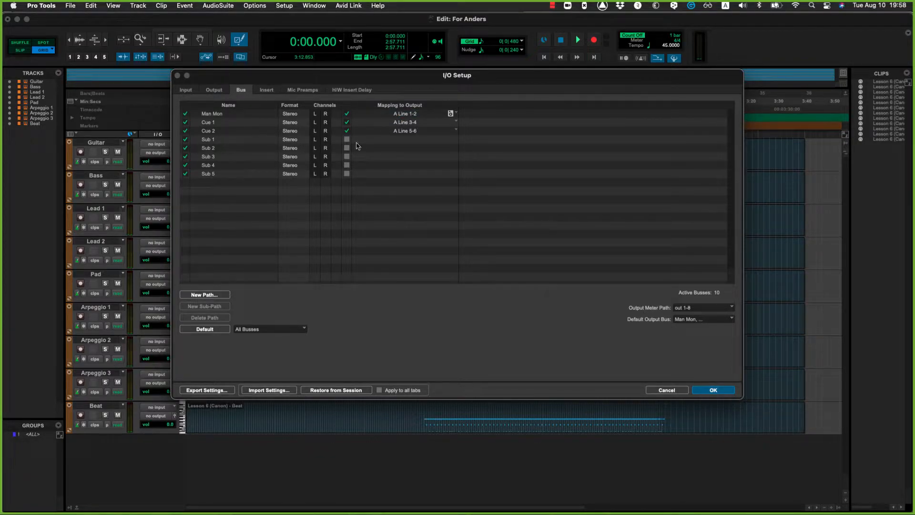
{"action": "left_click", "coordinate": [382, 125]}
{"action": "left_click", "coordinate": [379, 130]}
{"action": "left_click", "coordinate": [377, 132]}
{"action": "left_click", "coordinate": [379, 123]}
{"action": "left_click", "coordinate": [212, 91]}
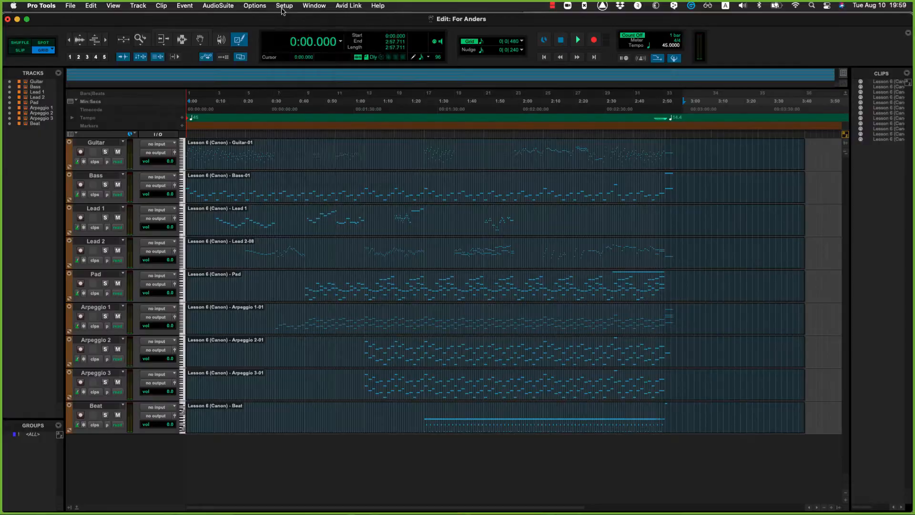
Step: Rename the Man Mon bus in the I/O Setup as Main Mon
{"action": "left_click", "coordinate": [283, 7]}
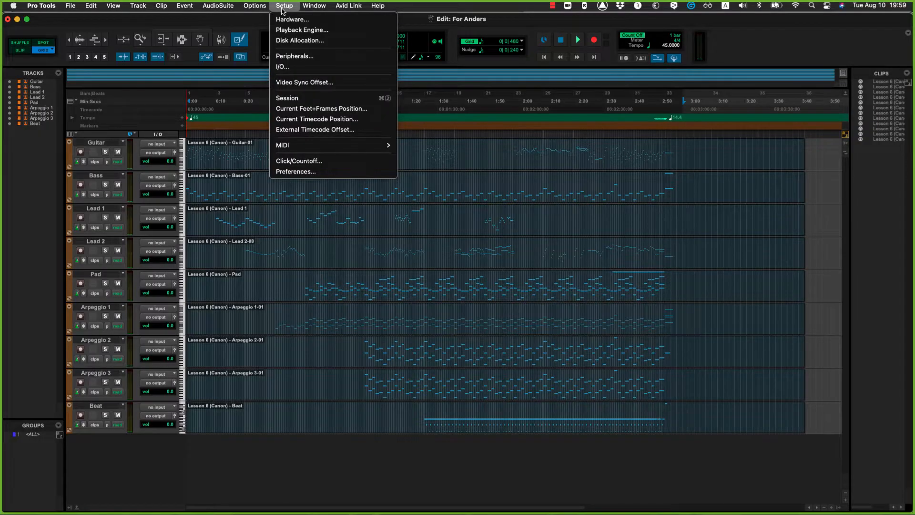
{"action": "left_click", "coordinate": [299, 67]}
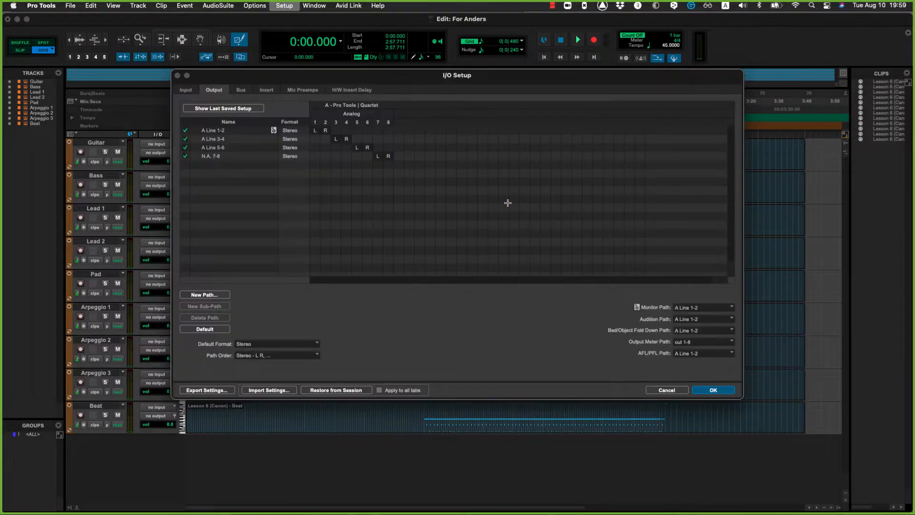
{"action": "left_click", "coordinate": [241, 90]}
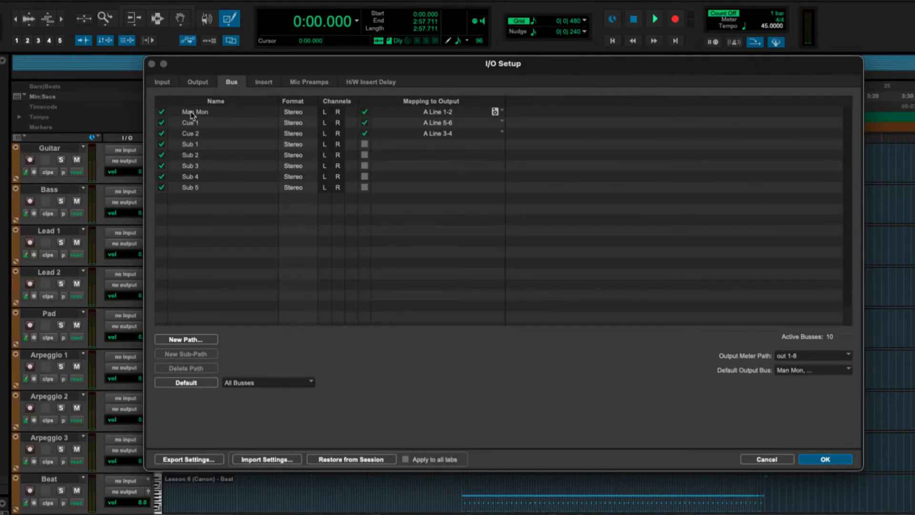
{"action": "double_click", "coordinate": [193, 110]}
{"action": "left_click", "coordinate": [193, 112]}
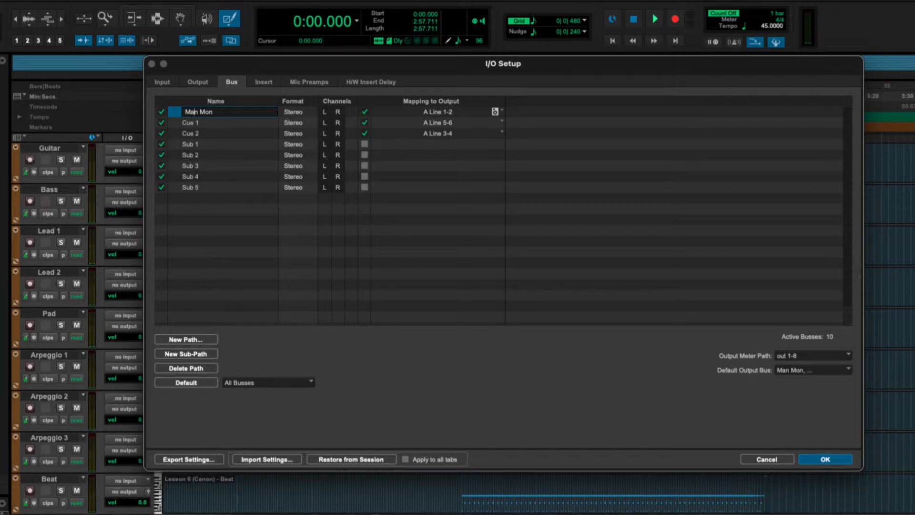
{"action": "type", "text": "i"}
{"action": "key", "text": "Return"}
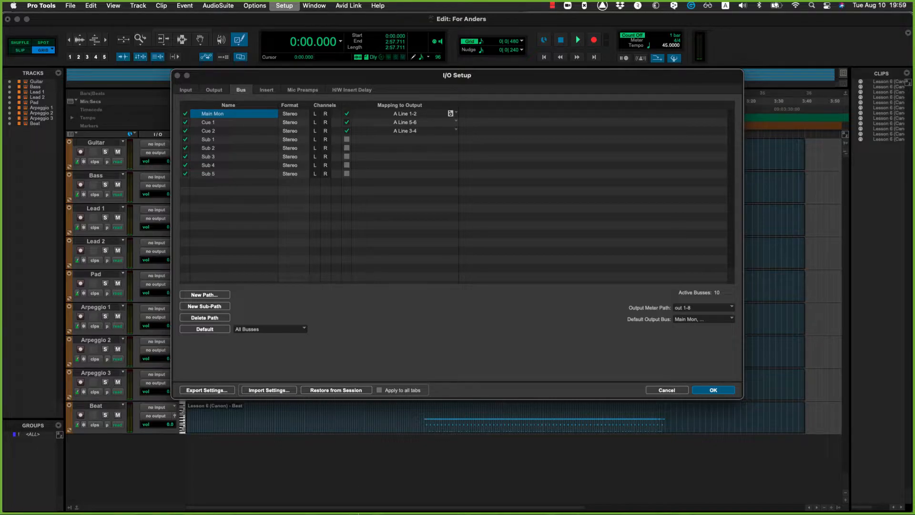
Step: Clear the Monitor Path of the outputs to no output, and set it back to A Line 1-2
{"action": "left_click", "coordinate": [214, 90]}
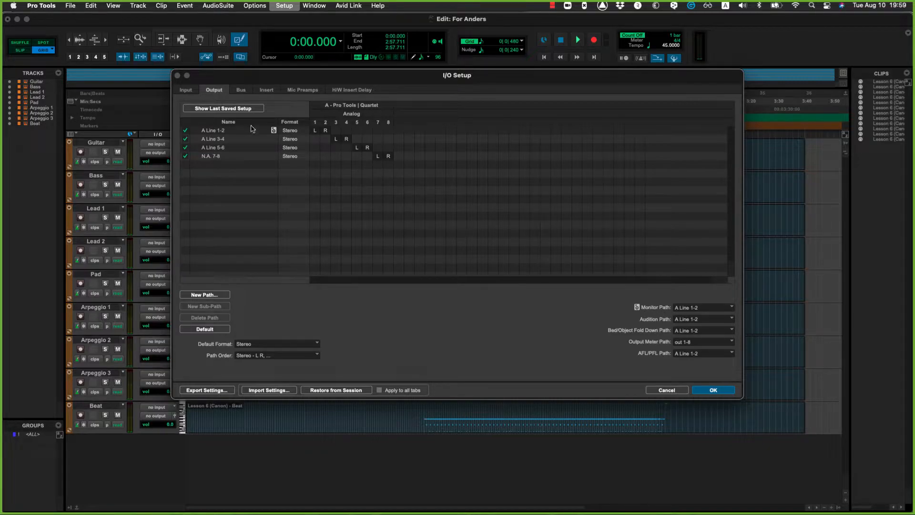
{"action": "left_click", "coordinate": [702, 307]}
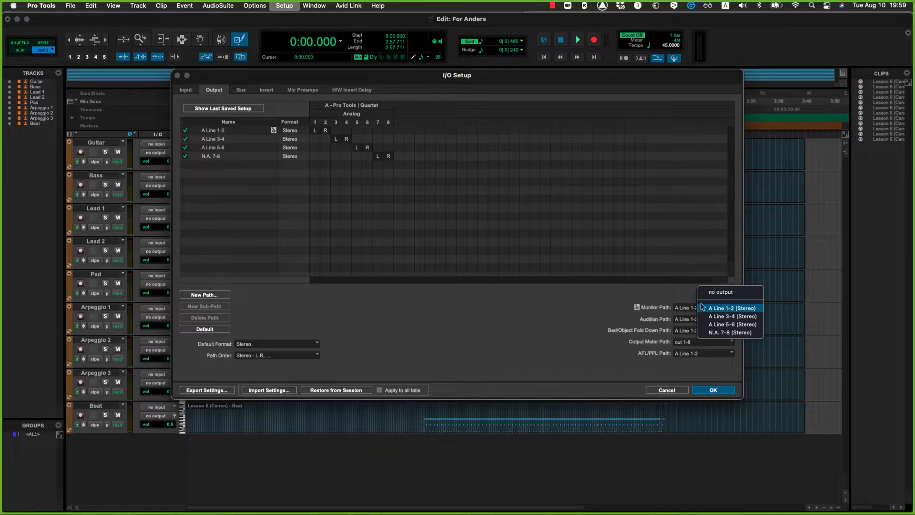
{"action": "left_click", "coordinate": [720, 292]}
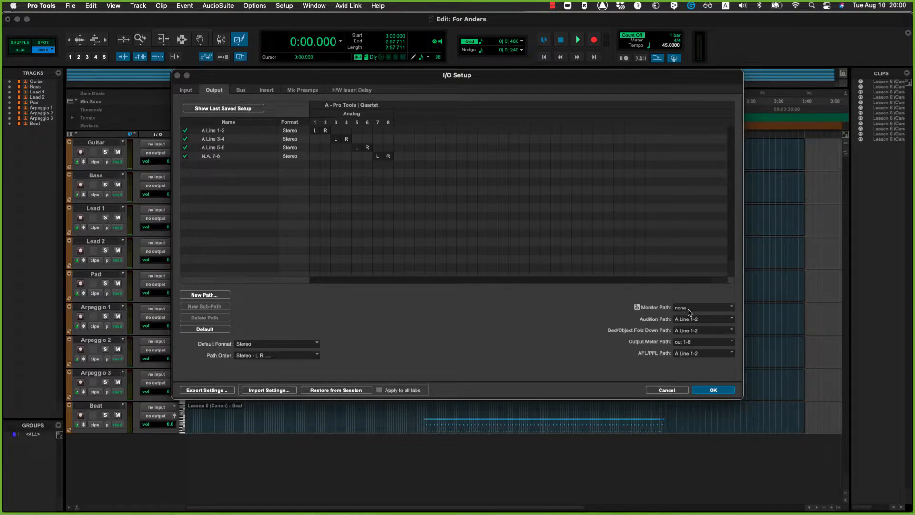
{"action": "left_click", "coordinate": [688, 312]}
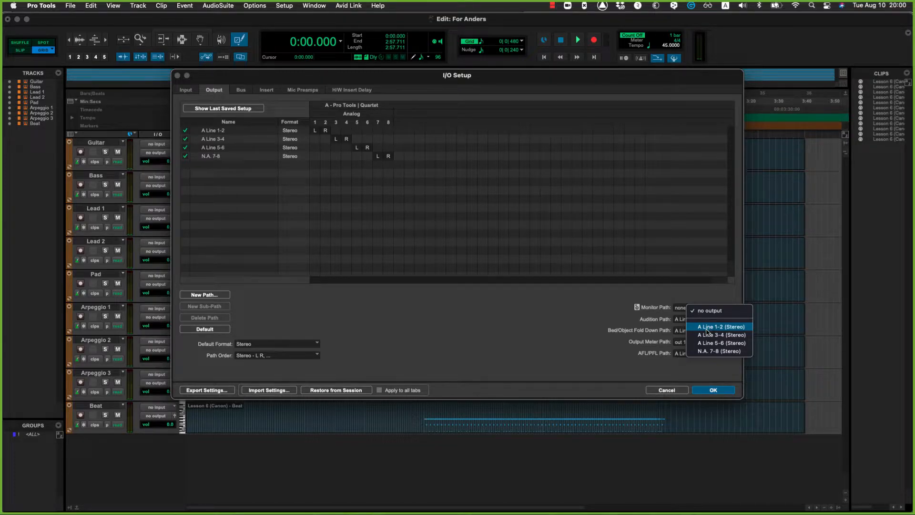
{"action": "left_click", "coordinate": [707, 327]}
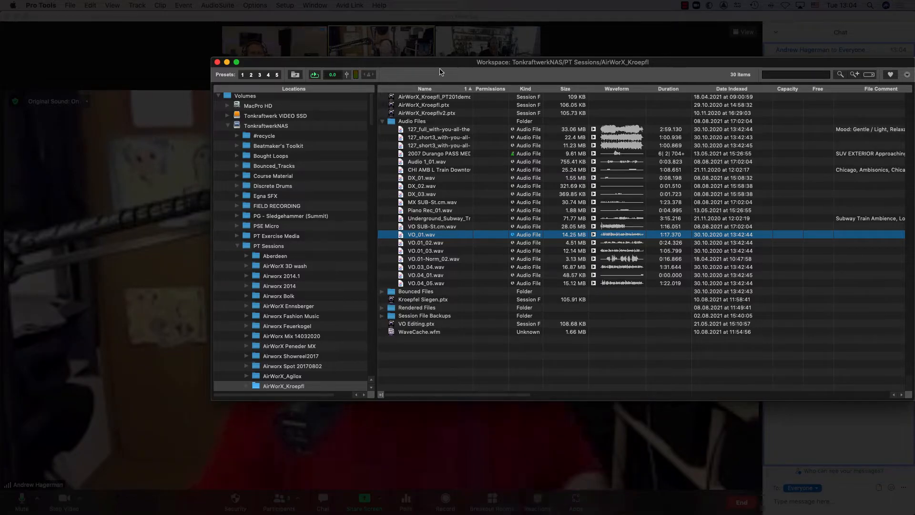
Step: Move the Workspace window aside and open the I/O Setup without a session open
{"action": "left_click_drag", "start_coordinate": [383, 62], "coordinate": [227, 49]}
{"action": "left_click", "coordinate": [285, 5]}
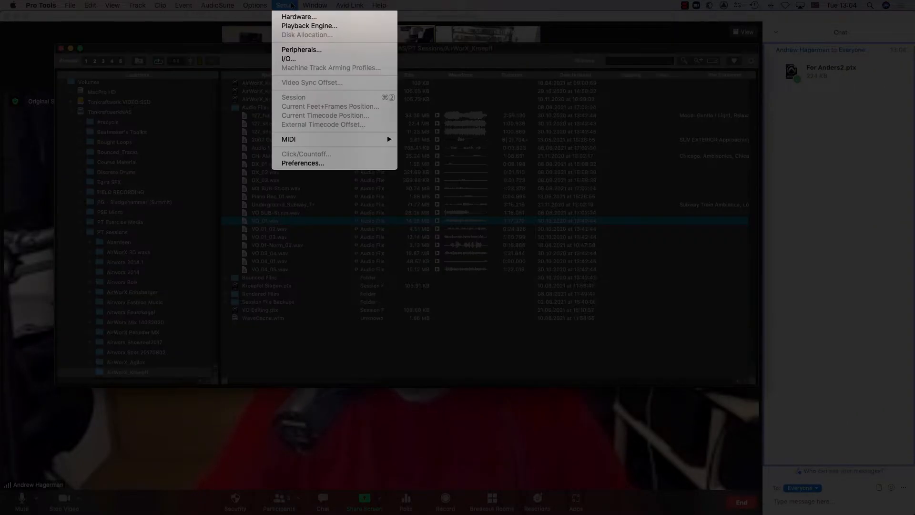
{"action": "left_click", "coordinate": [288, 58]}
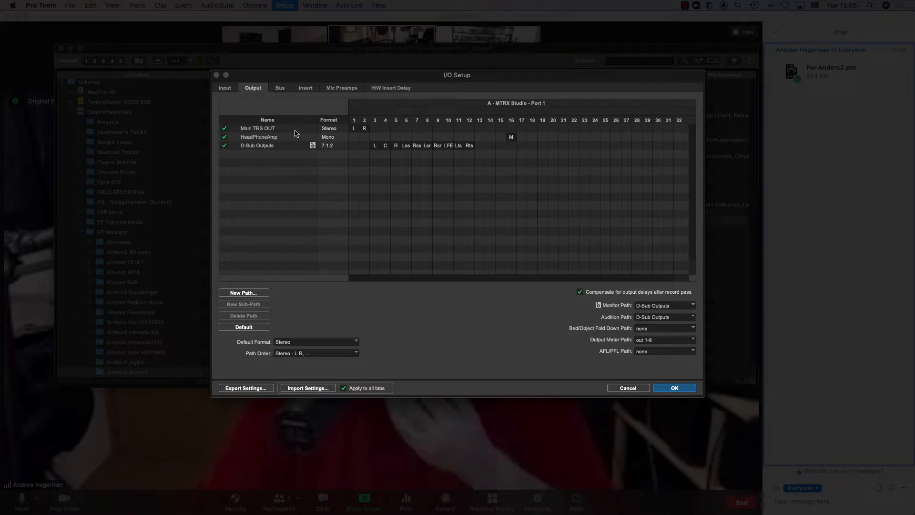
Step: Share Desktop 1 in the Zoom meeting, move the I/O Setup dialog out of the way, check its output paths, and confirm it
{"action": "left_click", "coordinate": [365, 501]}
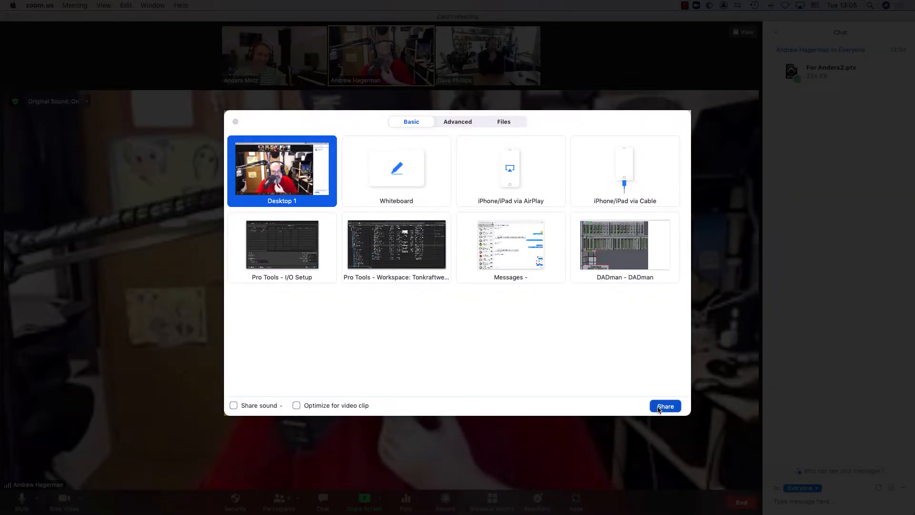
{"action": "left_click", "coordinate": [664, 405]}
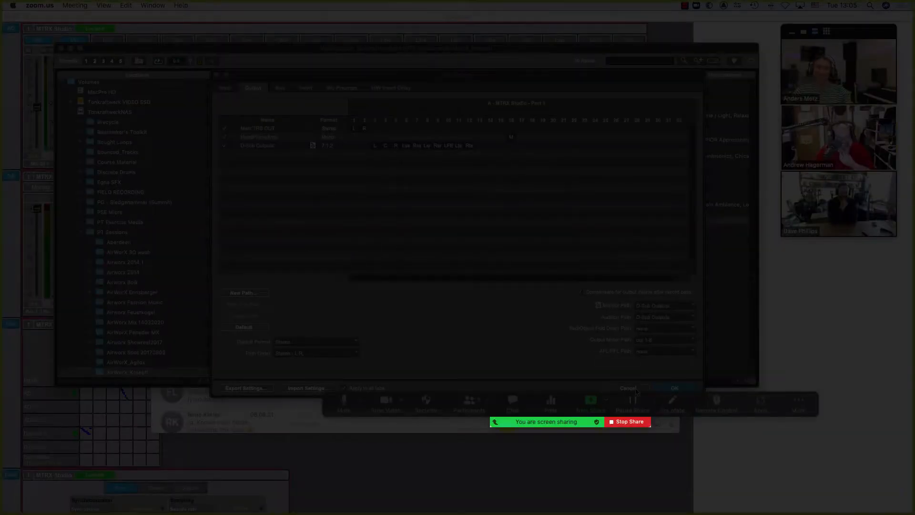
{"action": "left_click_drag", "start_coordinate": [394, 77], "coordinate": [293, 49]}
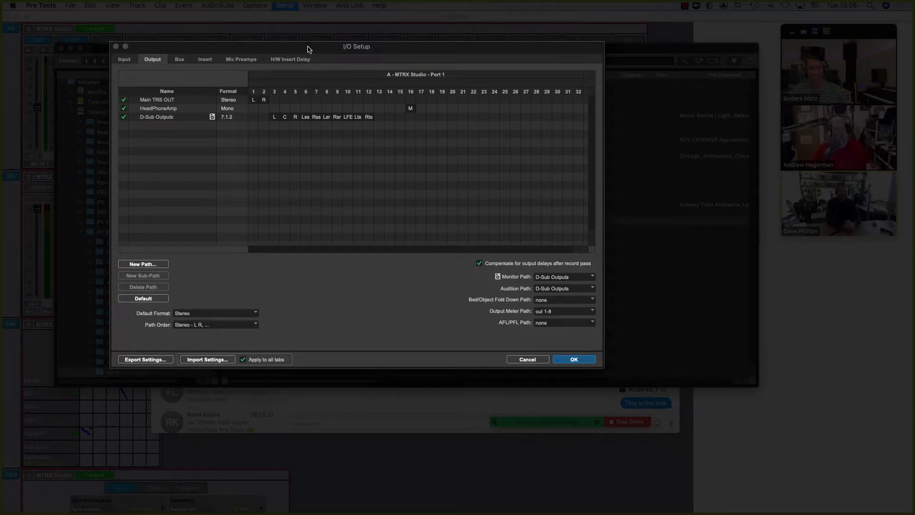
{"action": "mouse_move", "coordinate": [321, 51]}
{"action": "left_mouse_down"}
{"action": "mouse_move", "coordinate": [335, 51]}
{"action": "mouse_move", "coordinate": [315, 38]}
{"action": "left_mouse_up"}
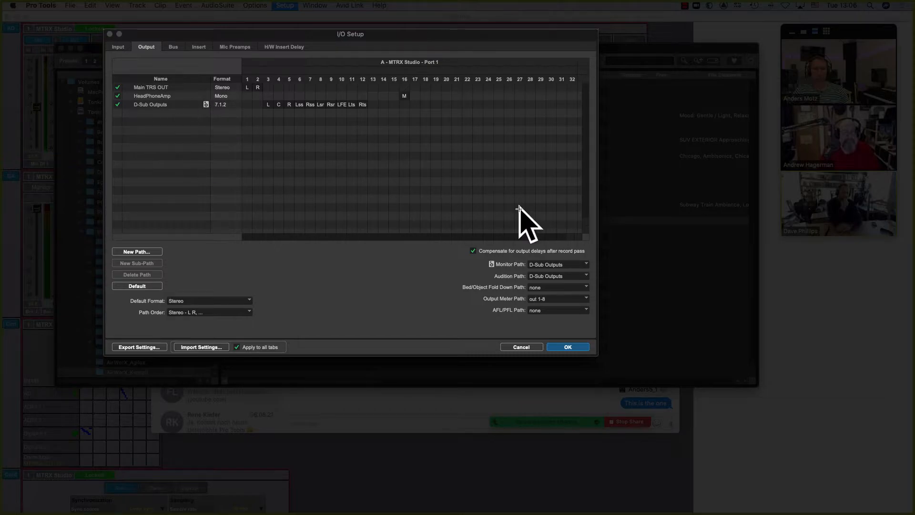
{"action": "left_click", "coordinate": [567, 347]}
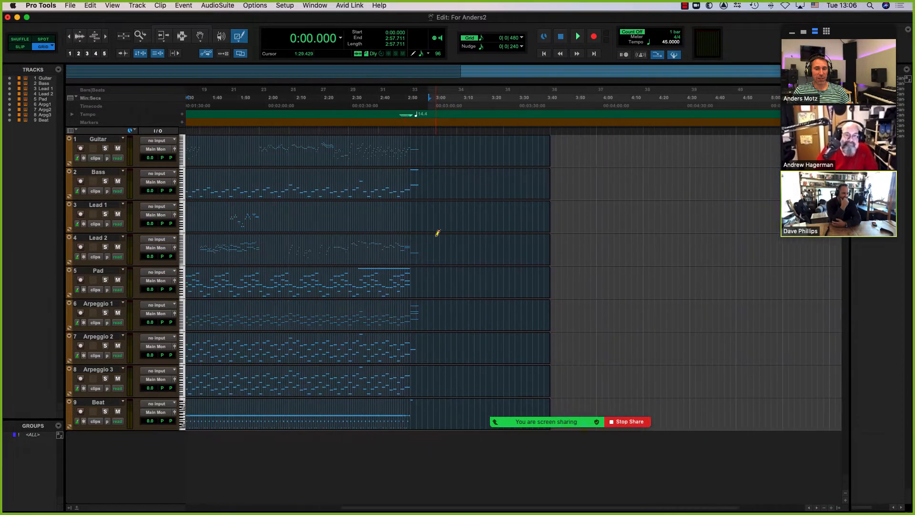
Step: Examine the output paths and the bus-to-output mapping in the I/O Setup of the For Anders2 session
{"action": "left_click", "coordinate": [286, 5]}
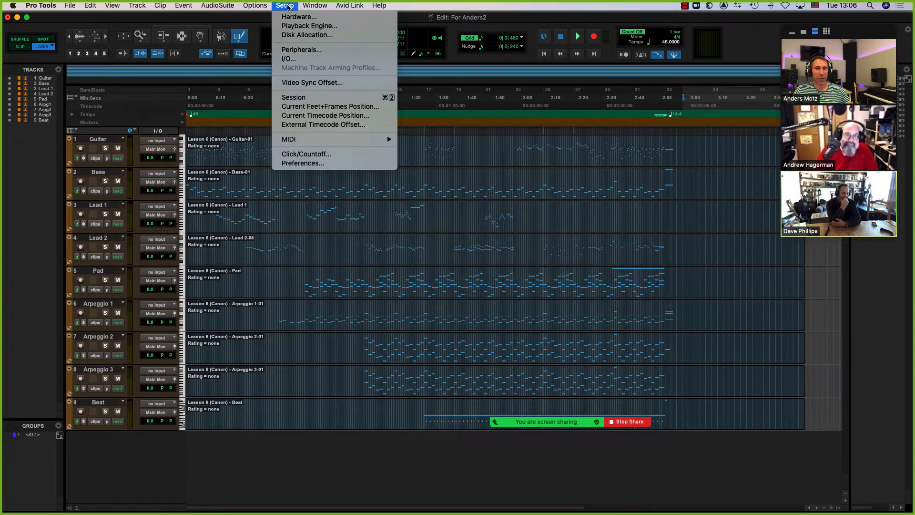
{"action": "left_click", "coordinate": [299, 61]}
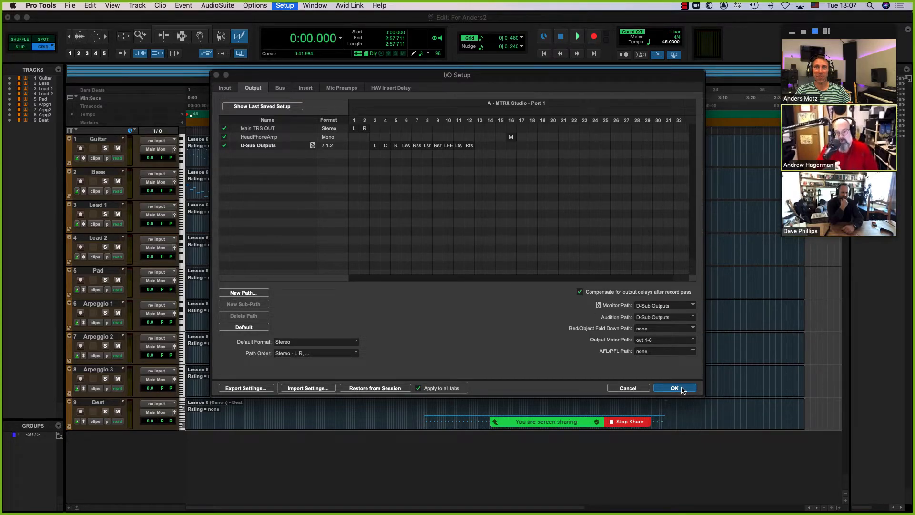
{"action": "left_click", "coordinate": [281, 88]}
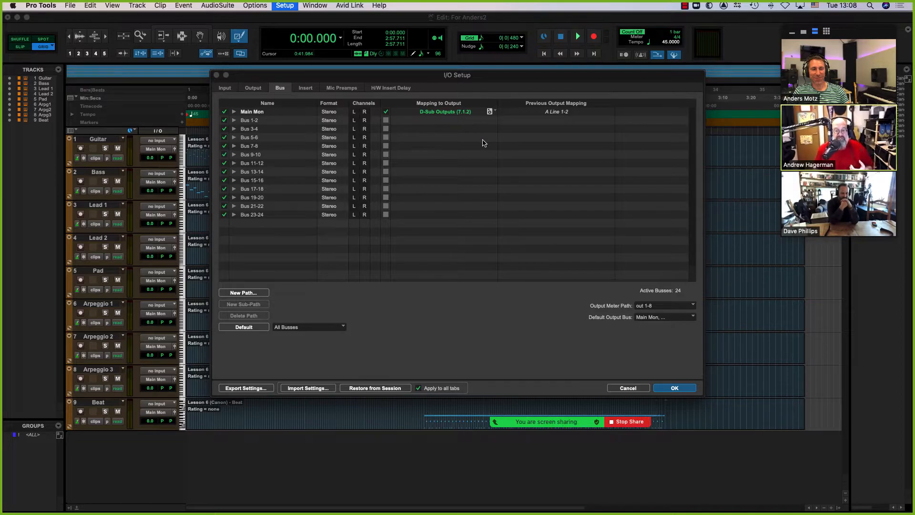
Step: Confirm the I/O Setup, play the For Anders2 session from the start, and stop playback
{"action": "left_click", "coordinate": [674, 388]}
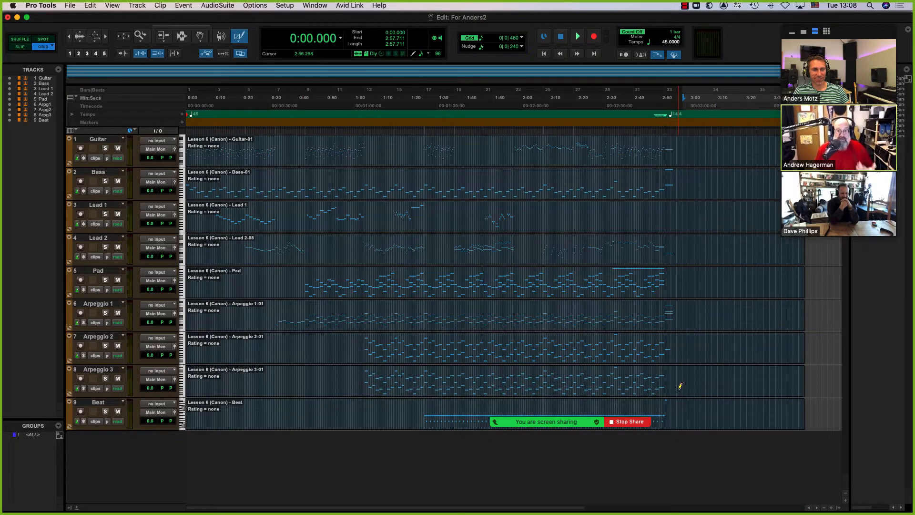
{"action": "key", "text": "space"}
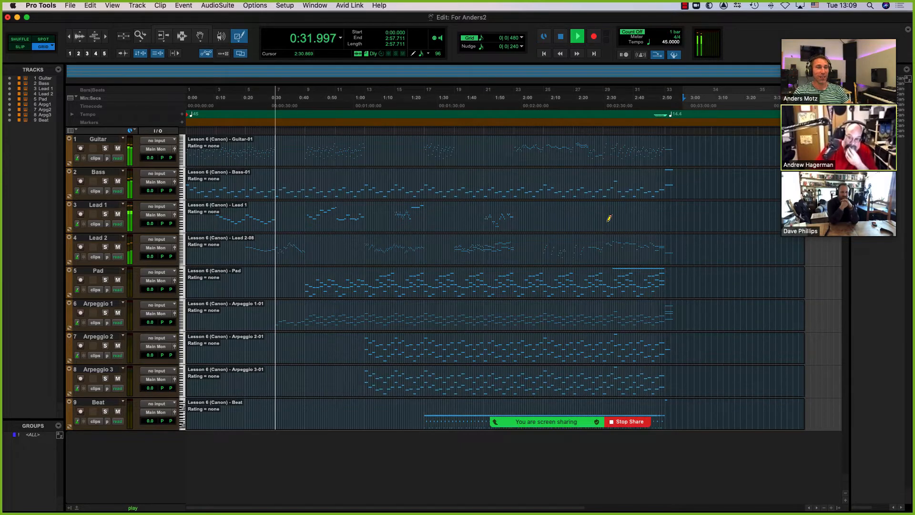
{"action": "key", "text": "space"}
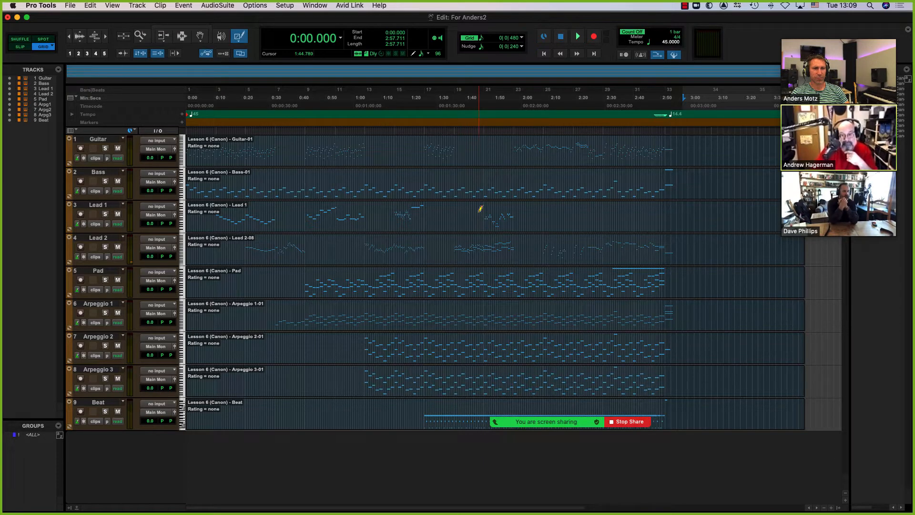
Step: Reopen the I/O Setup, check the choices for the Output Meter Path, and cancel without changing anything
{"action": "left_click", "coordinate": [284, 6]}
{"action": "left_click", "coordinate": [289, 59]}
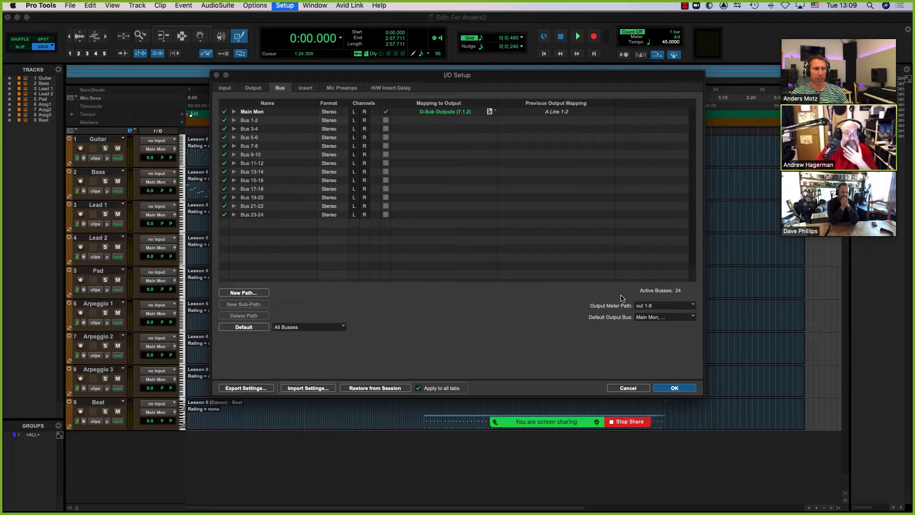
{"action": "left_click", "coordinate": [679, 309]}
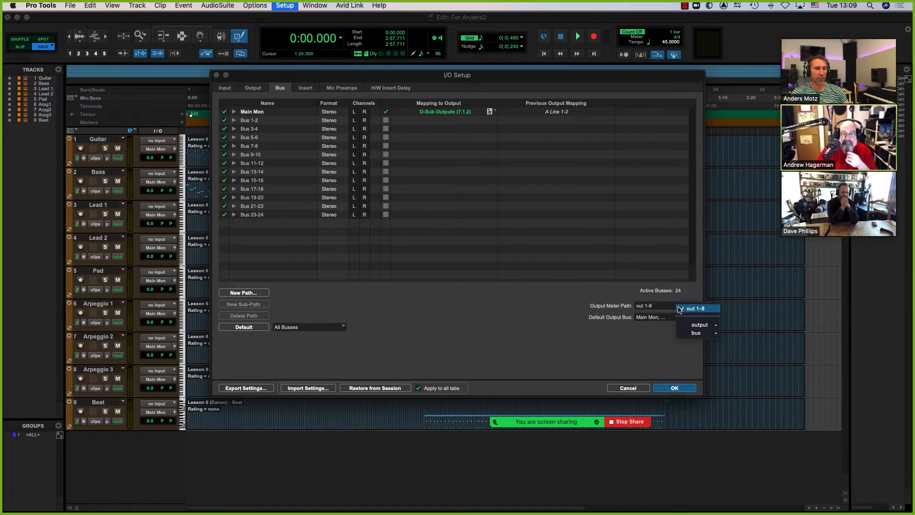
{"action": "left_click", "coordinate": [637, 296]}
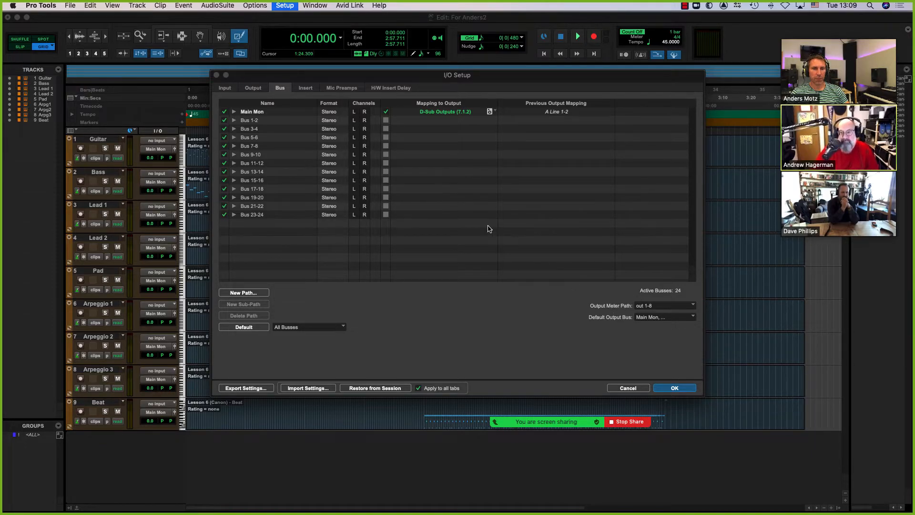
{"action": "left_click", "coordinate": [627, 387]}
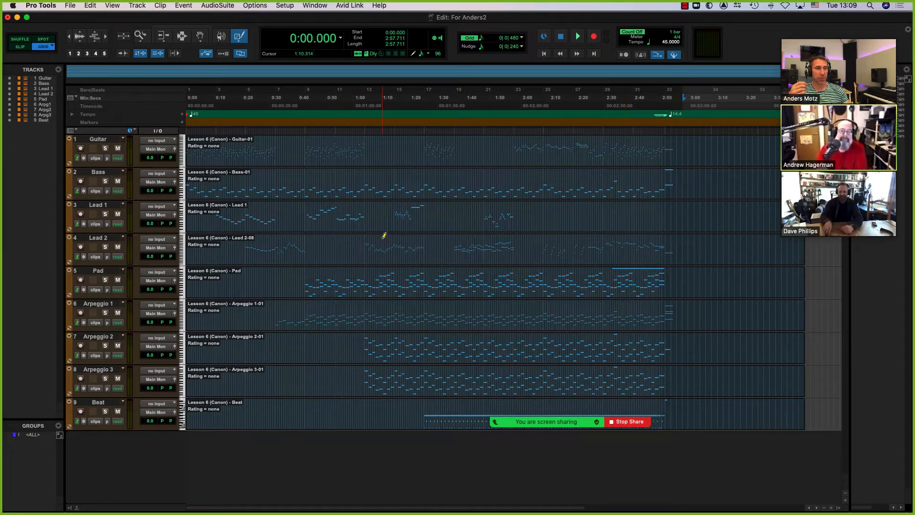
Step: Open the recent session Anders5_1 without saving For Anders2, view its Edit window, and return to the Mix window
{"action": "left_click", "coordinate": [72, 6]}
{"action": "mouse_move", "coordinate": [90, 45]}
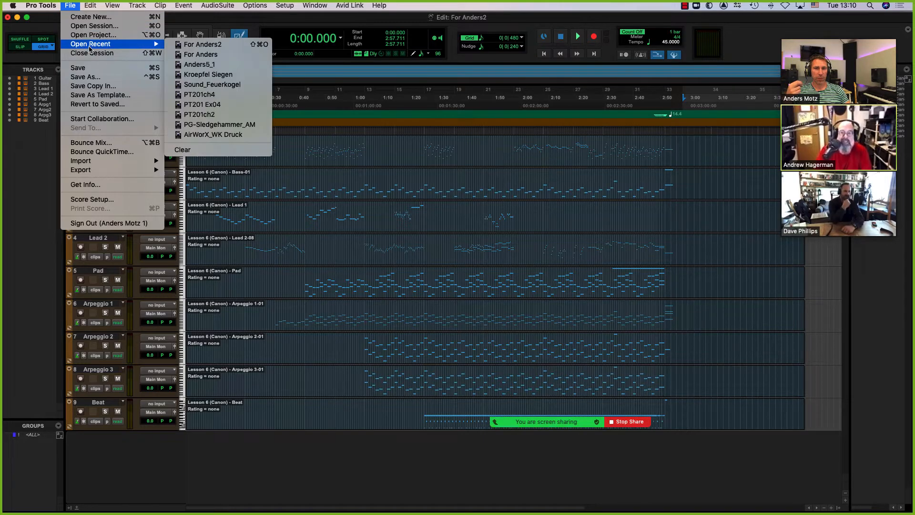
{"action": "left_click", "coordinate": [200, 65]}
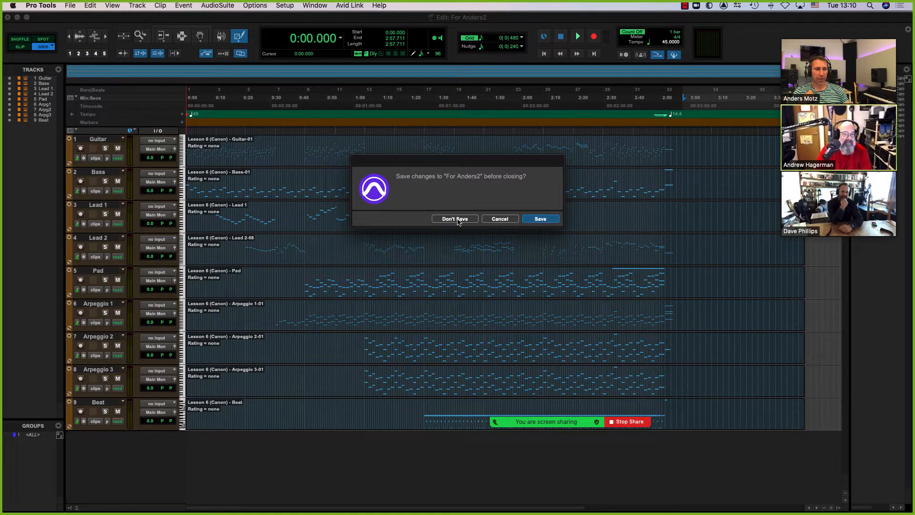
{"action": "left_click", "coordinate": [454, 218]}
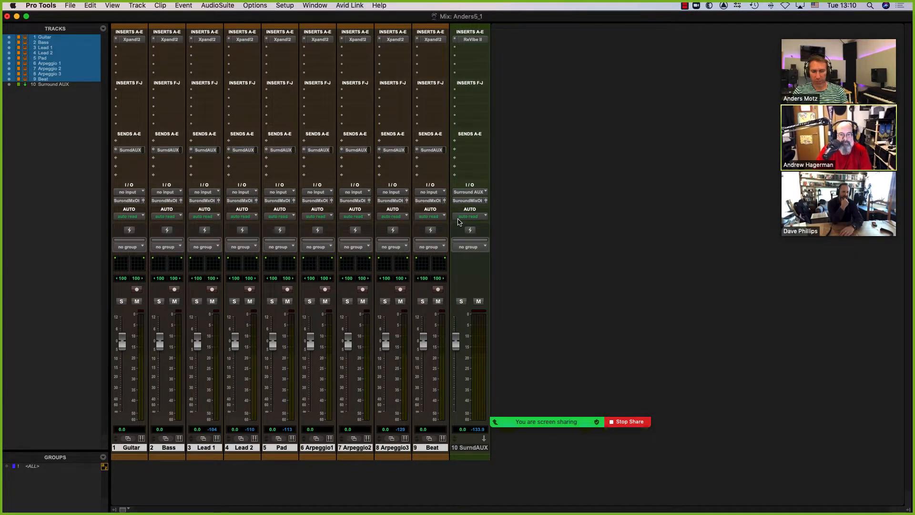
{"action": "key", "text": "super+equal"}
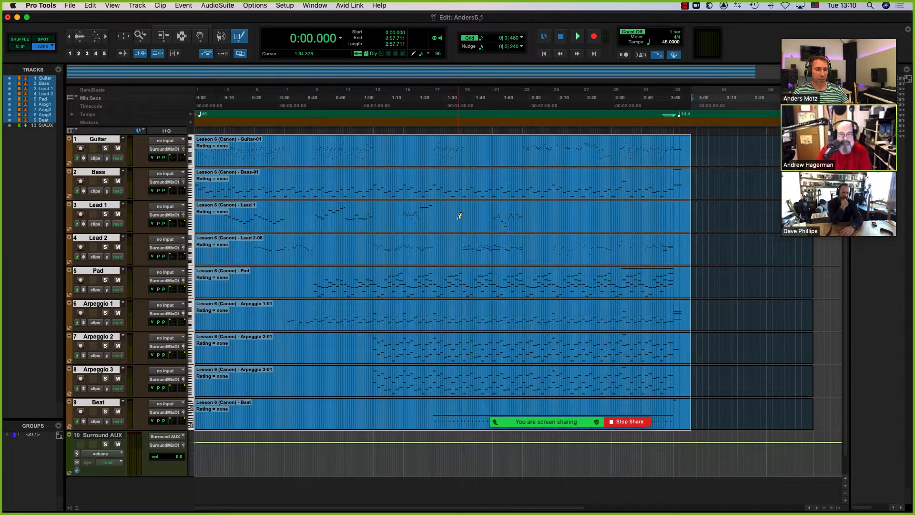
{"action": "key", "text": "super+equal"}
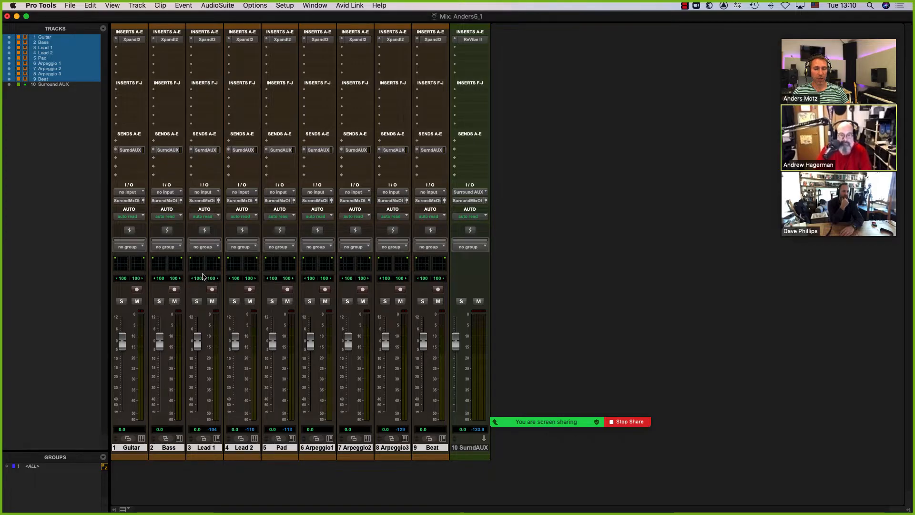
Step: Examine the bus-to-output mapping of the surround busses in the I/O Setup of Anders5_1, and confirm the dialog
{"action": "left_click", "coordinate": [290, 7]}
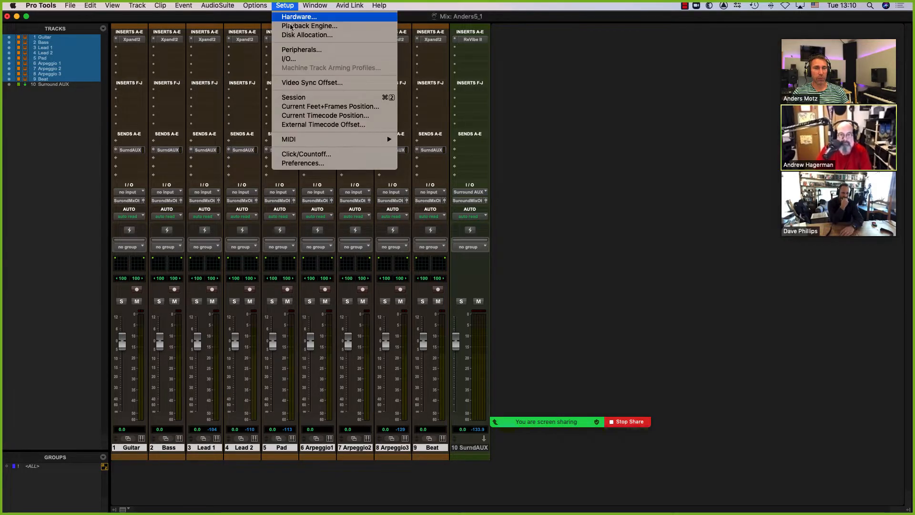
{"action": "left_click", "coordinate": [289, 58]}
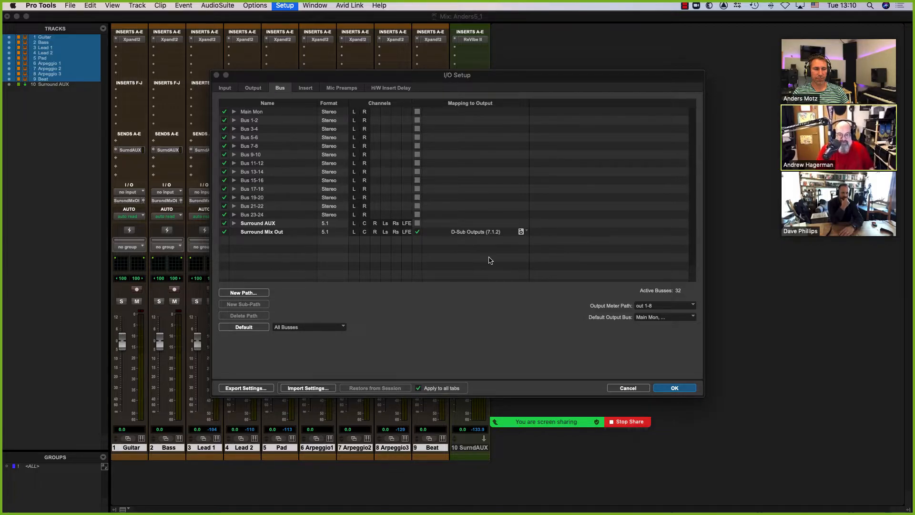
{"action": "left_click", "coordinate": [675, 388]}
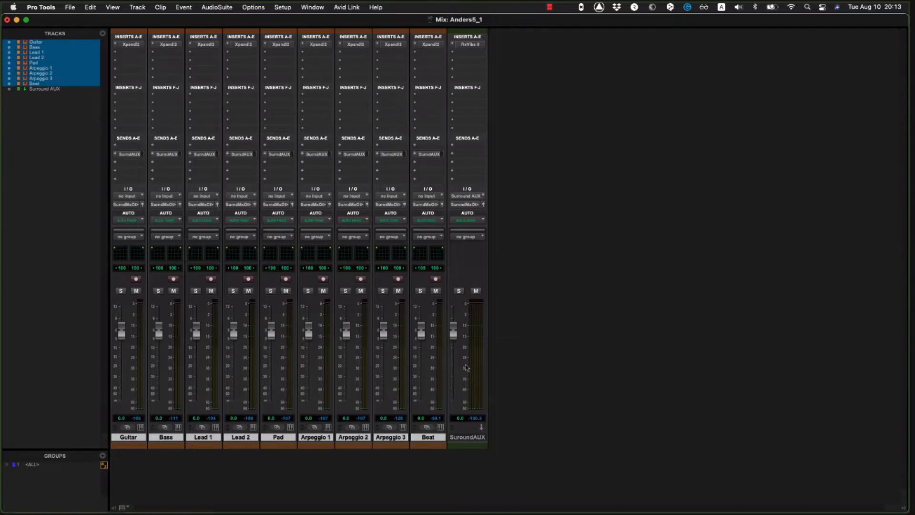
Step: Open the I/O Setup of Anders5_1 on the other system and examine the Surround Mix Out bus mapping and the output paths
{"action": "left_click", "coordinate": [282, 8]}
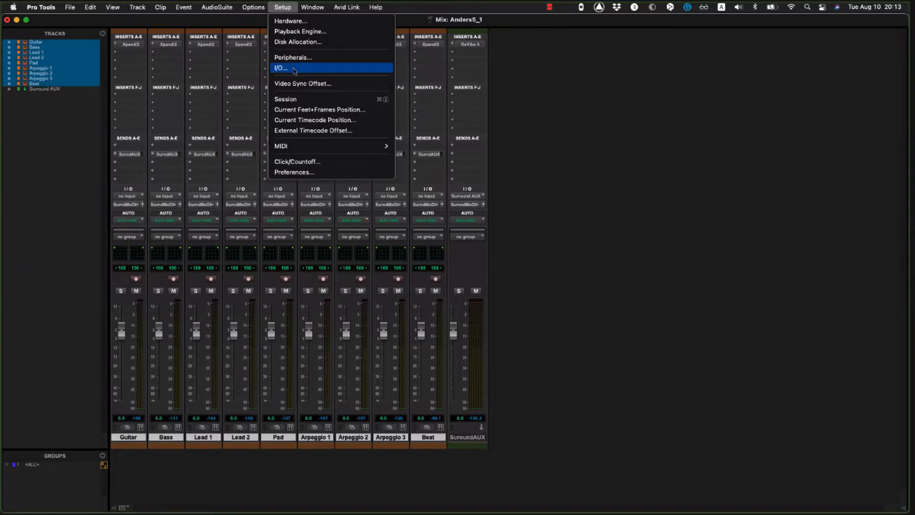
{"action": "left_click", "coordinate": [294, 70]}
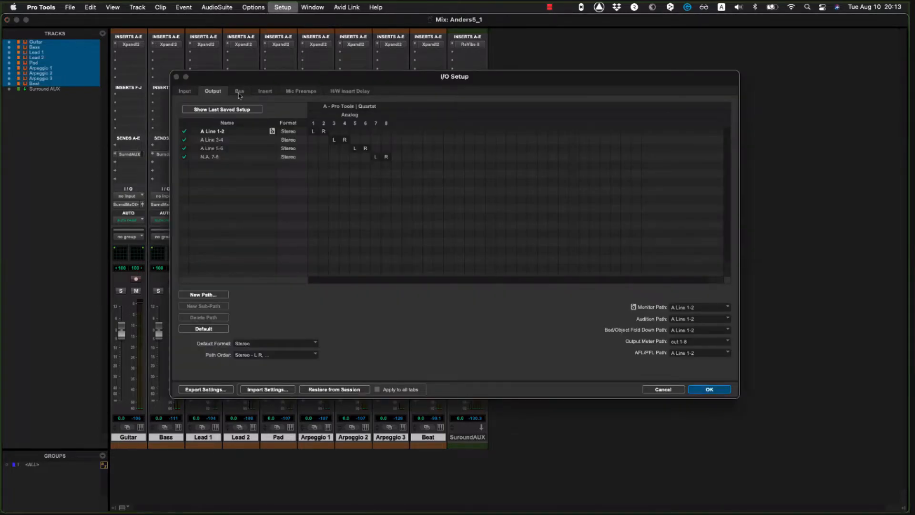
{"action": "left_click", "coordinate": [239, 92]}
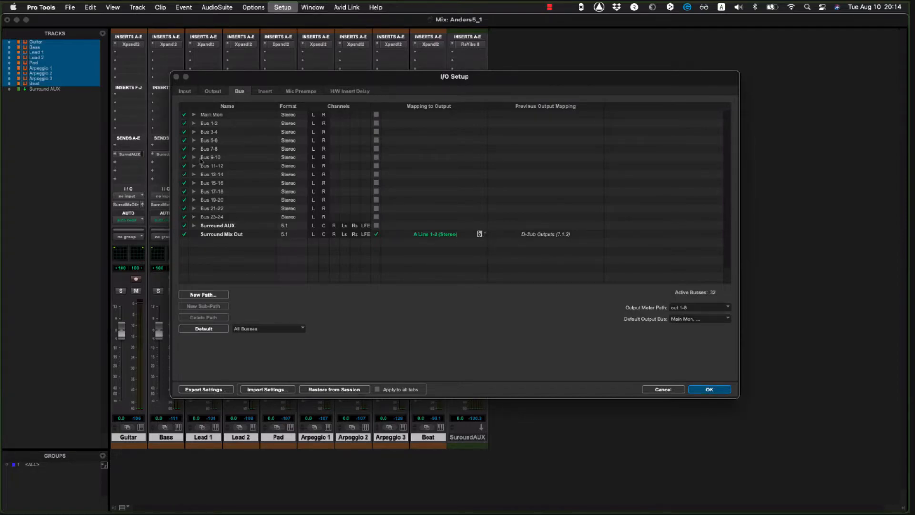
{"action": "left_click", "coordinate": [215, 93]}
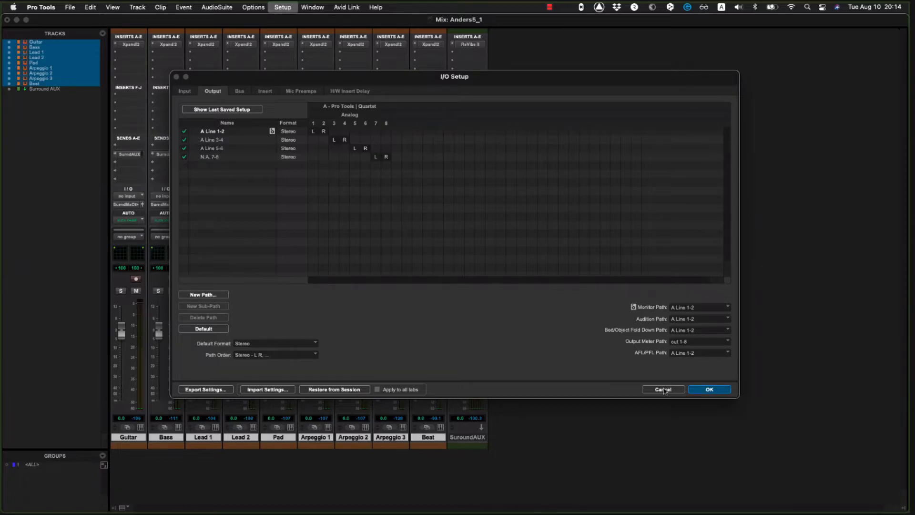
{"action": "key", "text": "super+Tab"}
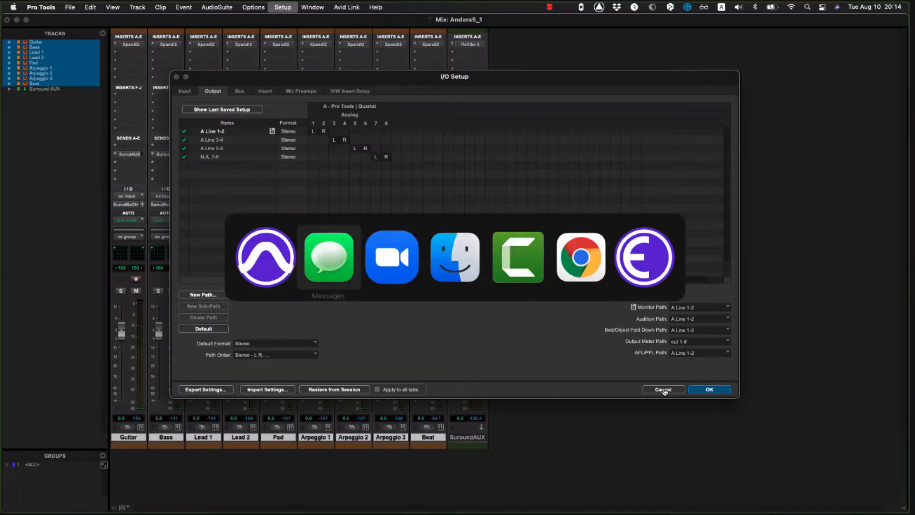
{"action": "key", "text": "super+Tab"}
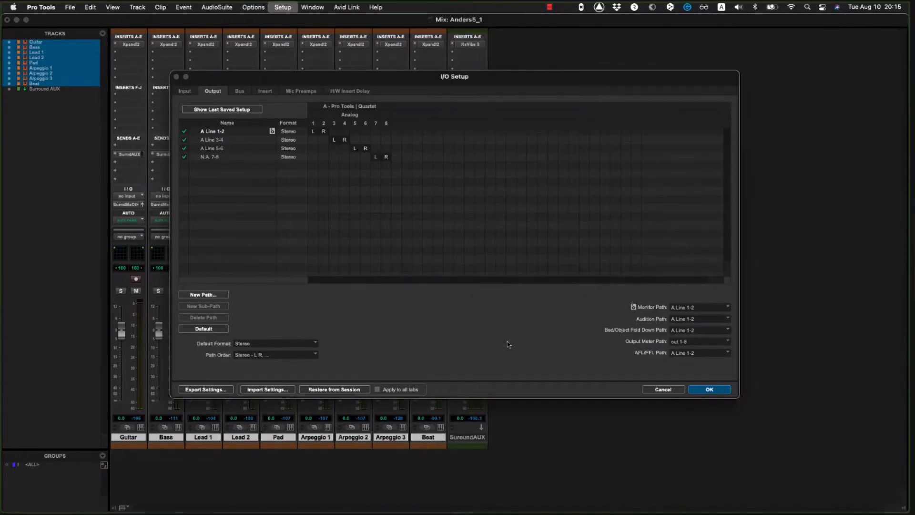